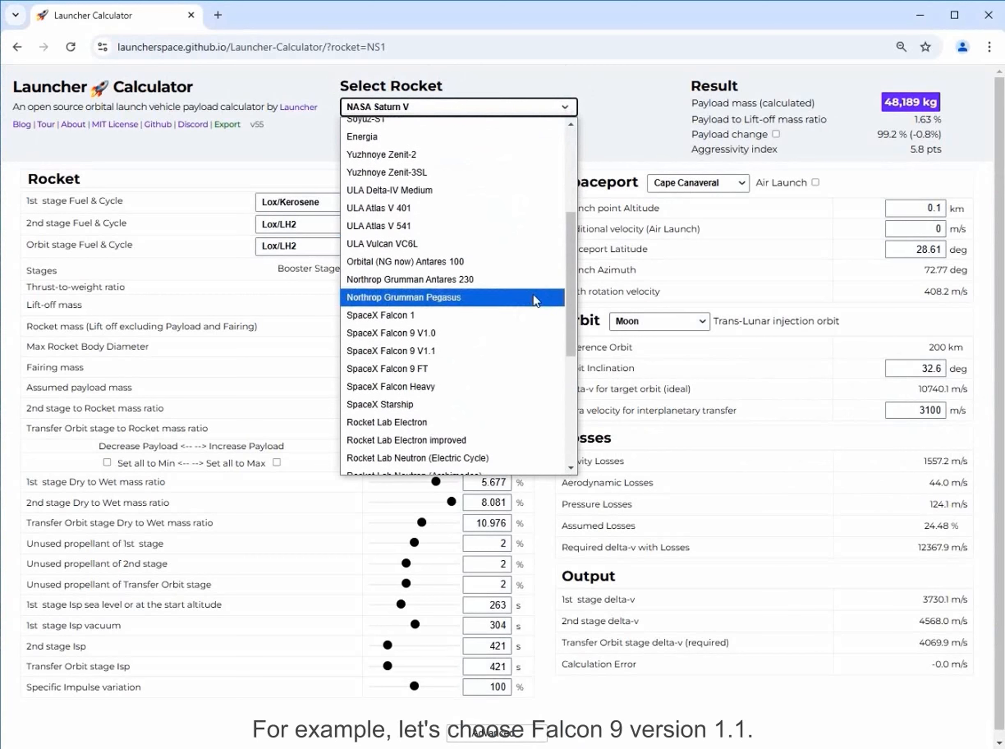
Step: Load the SpaceX Falcon 9 V1.1 rocket and inspect its stage mass ratios, rocket mass and assumed payload mass
{"action": "left_click", "coordinate": [501, 352]}
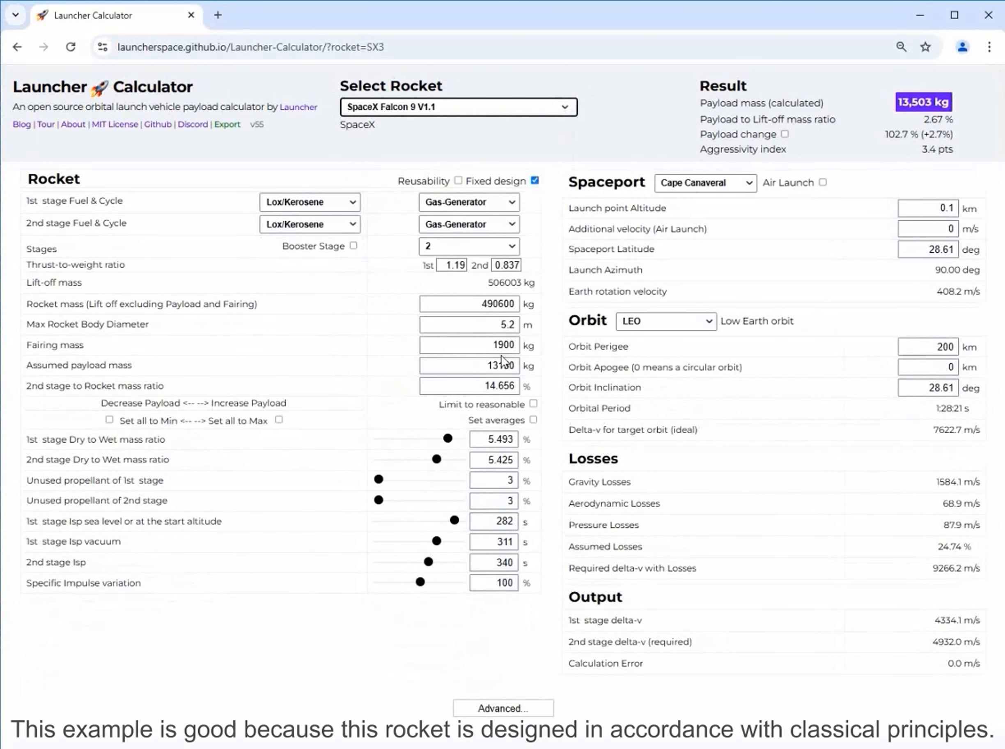
{"action": "double_click", "coordinate": [447, 389]}
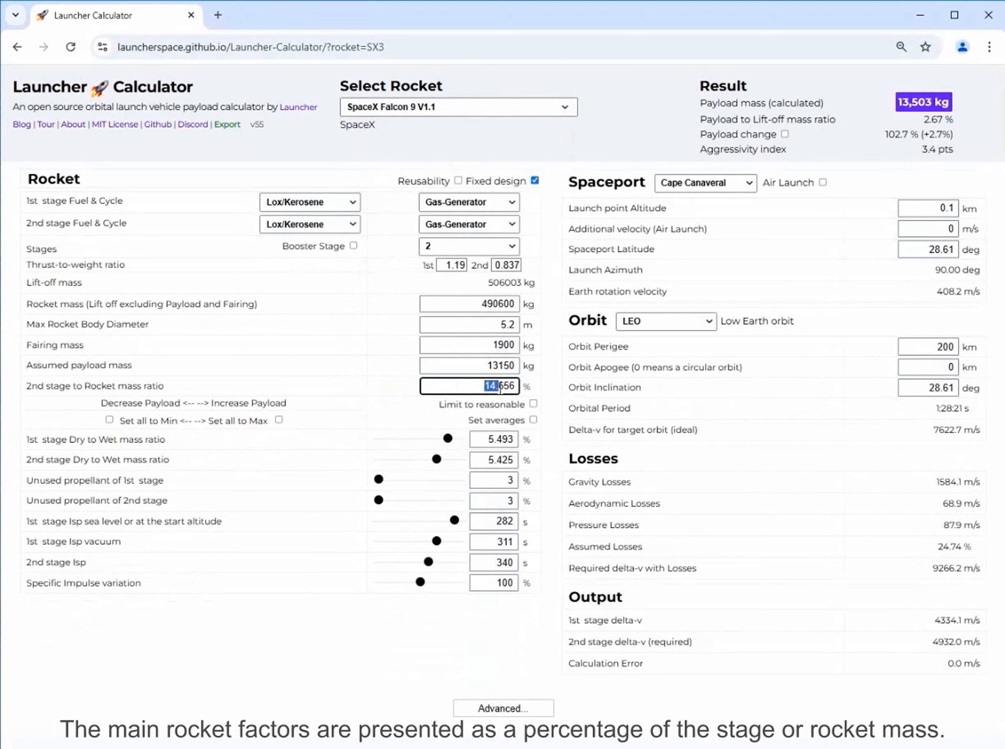
{"action": "double_click", "coordinate": [483, 439]}
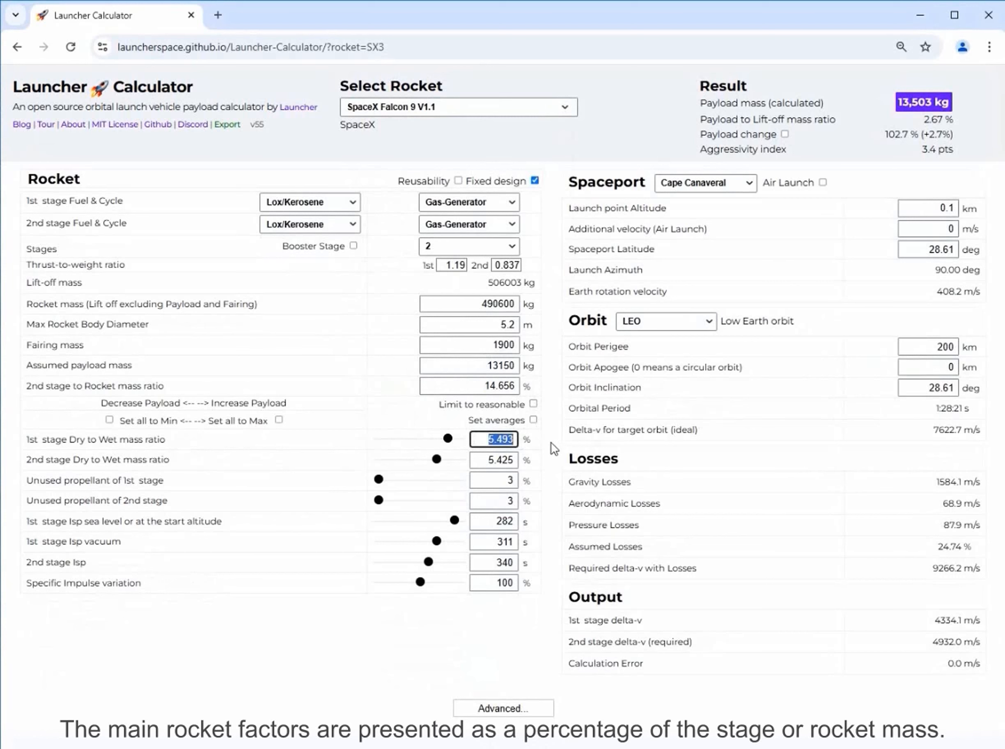
{"action": "double_click", "coordinate": [486, 457]}
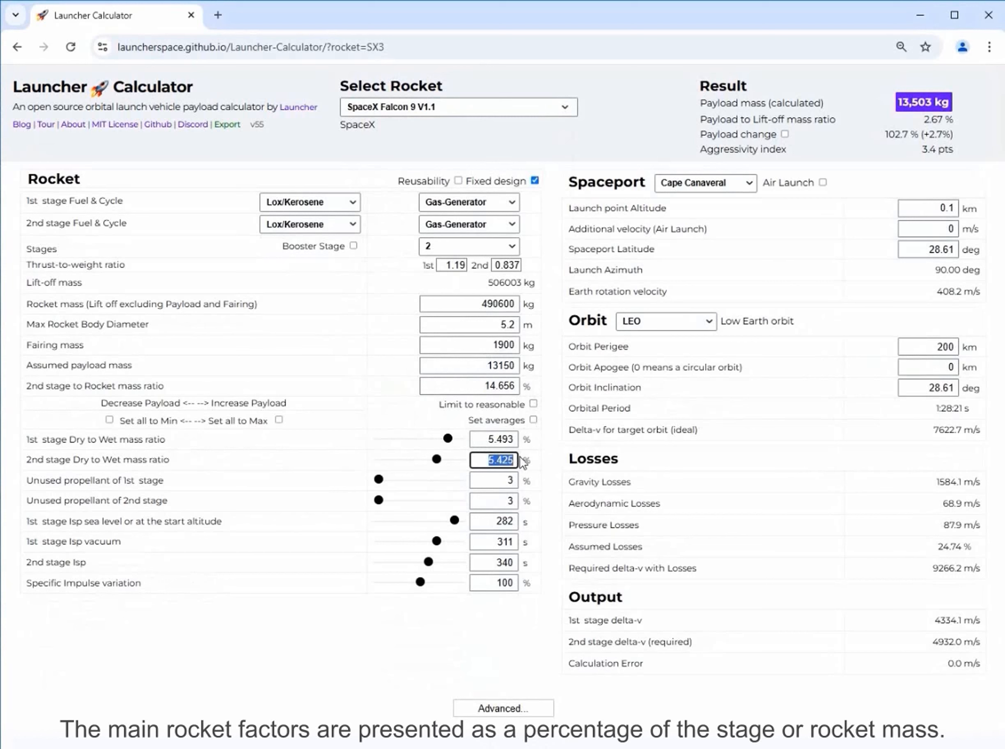
{"action": "double_click", "coordinate": [469, 305]}
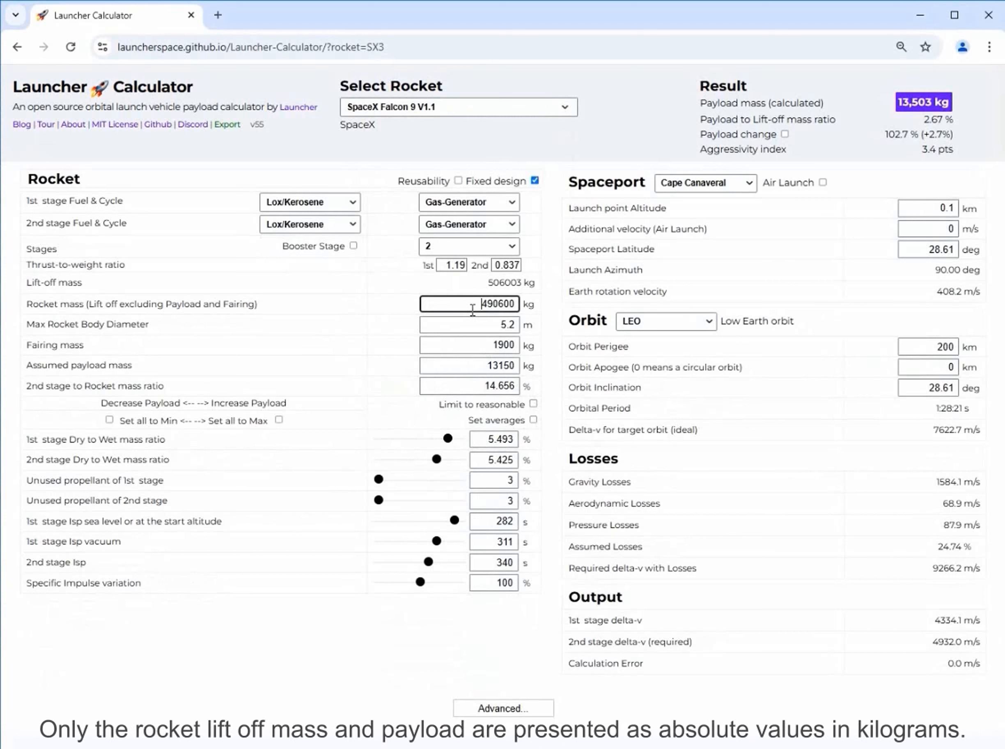
{"action": "double_click", "coordinate": [485, 365]}
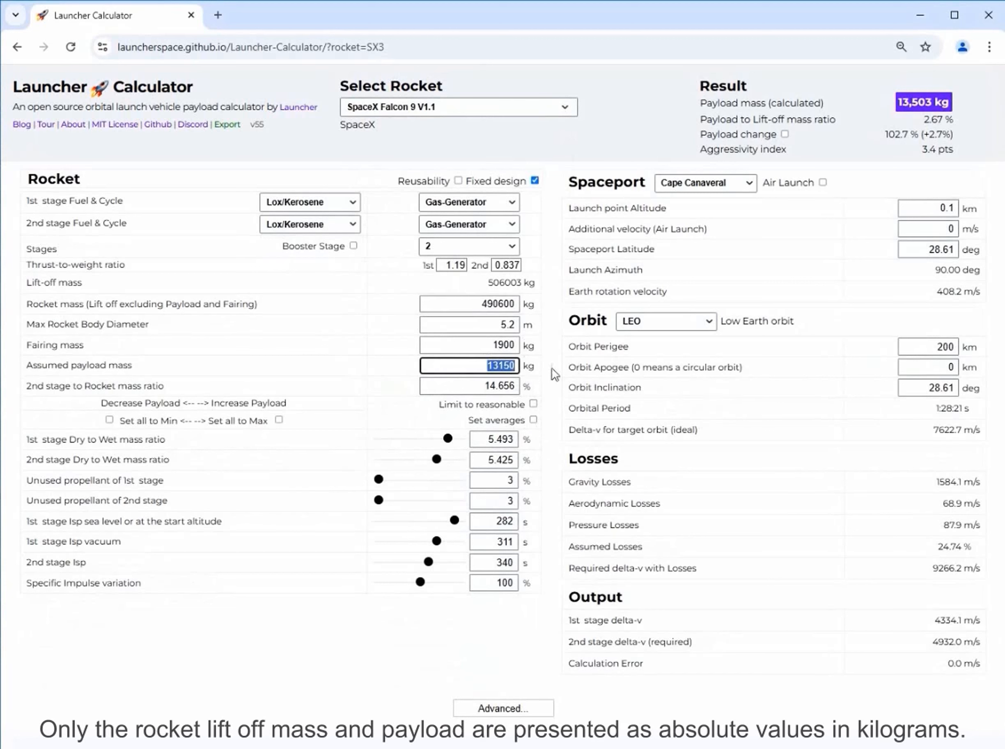
Step: Examine the 1st stage Dry to Wet mass ratio, the Thrust-to-weight ratio and the Gravity Losses
{"action": "mouse_move", "coordinate": [335, 355]}
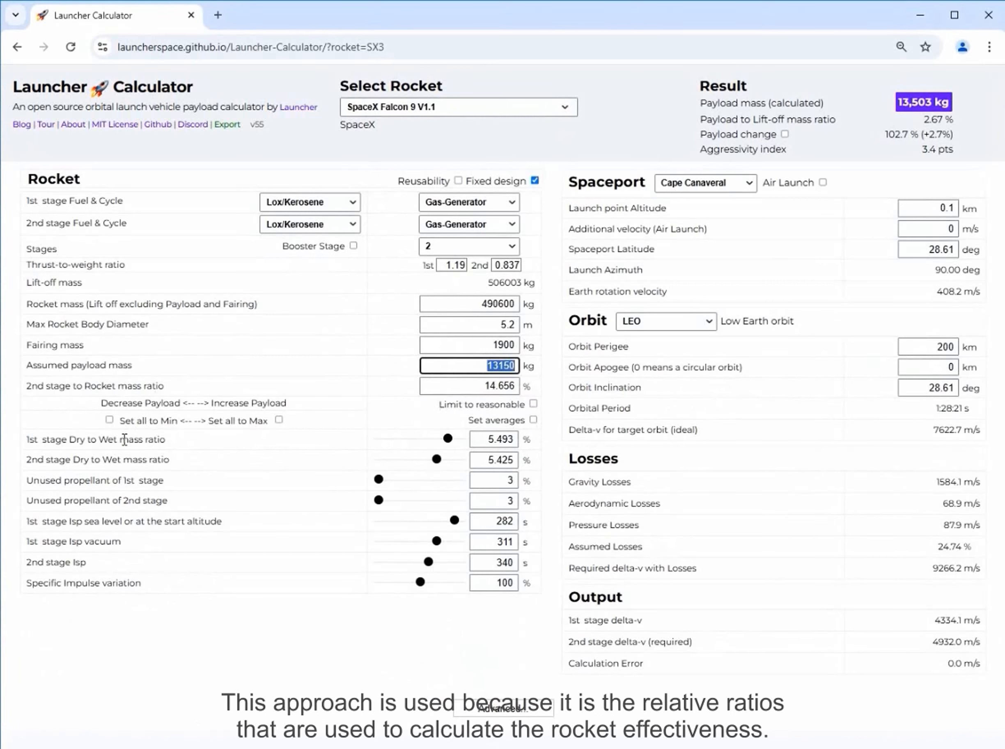
{"action": "mouse_move", "coordinate": [124, 439]}
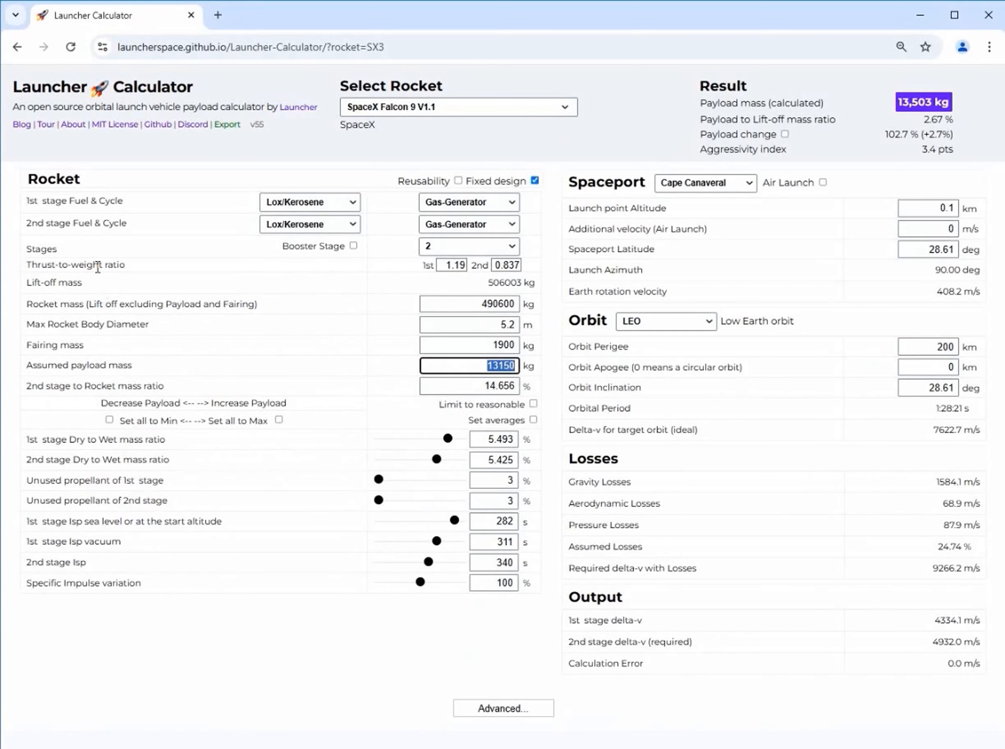
{"action": "mouse_move", "coordinate": [98, 268]}
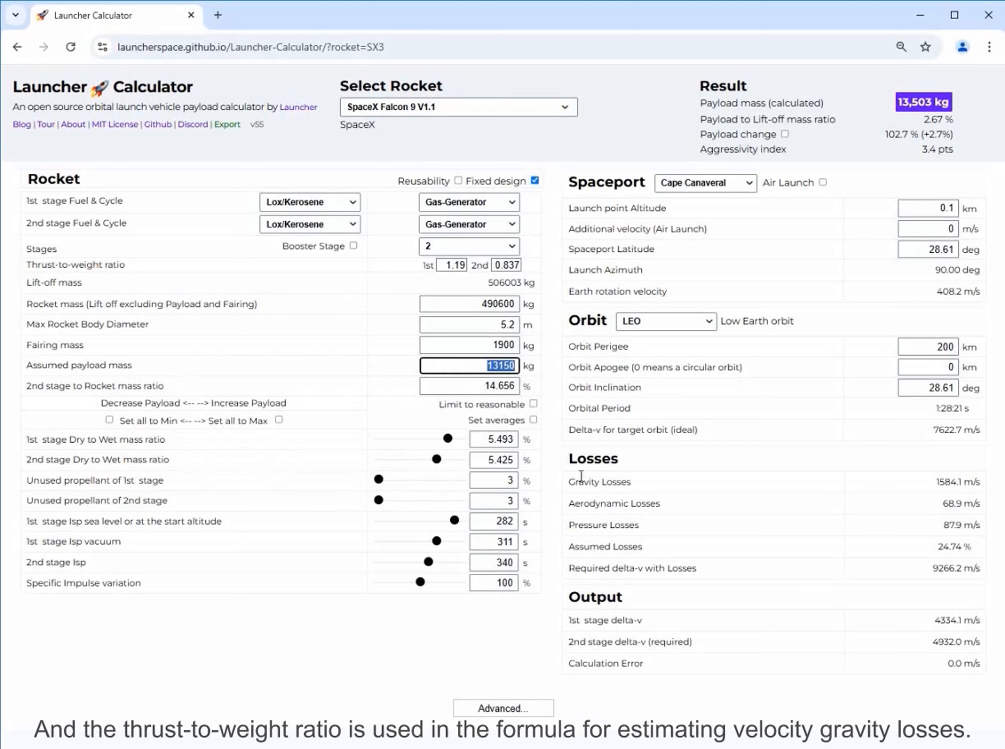
{"action": "mouse_move", "coordinate": [589, 482]}
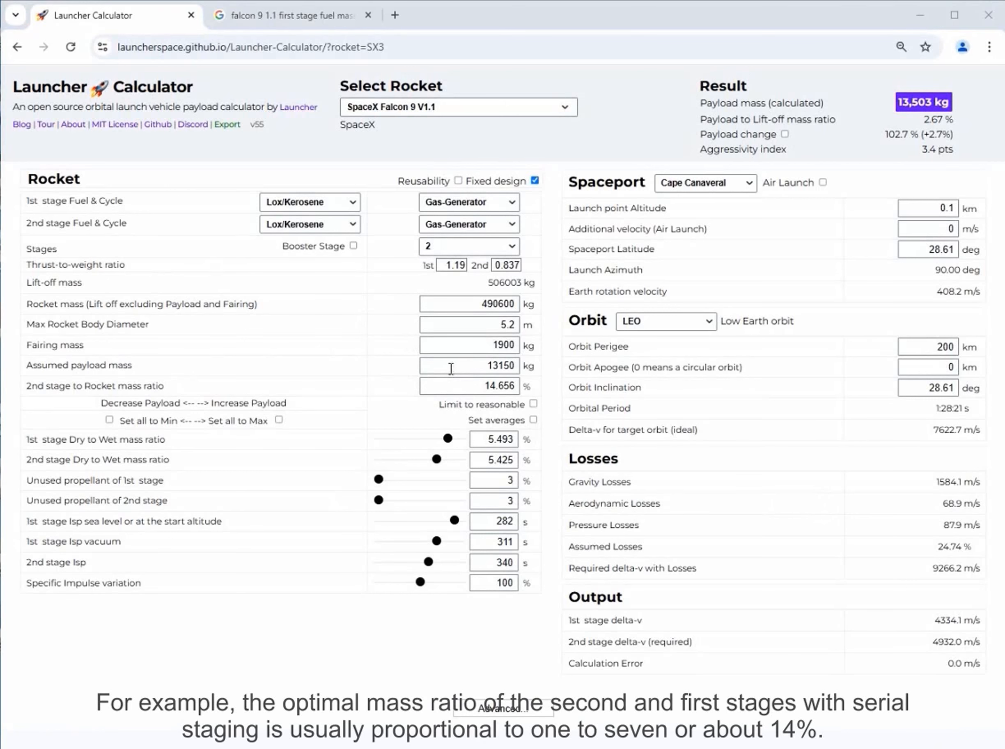
Step: Check the 2nd stage to Rocket mass ratio and accept the calculated payload as the assumed payload mass
{"action": "double_click", "coordinate": [451, 383]}
{"action": "mouse_move", "coordinate": [600, 389]}
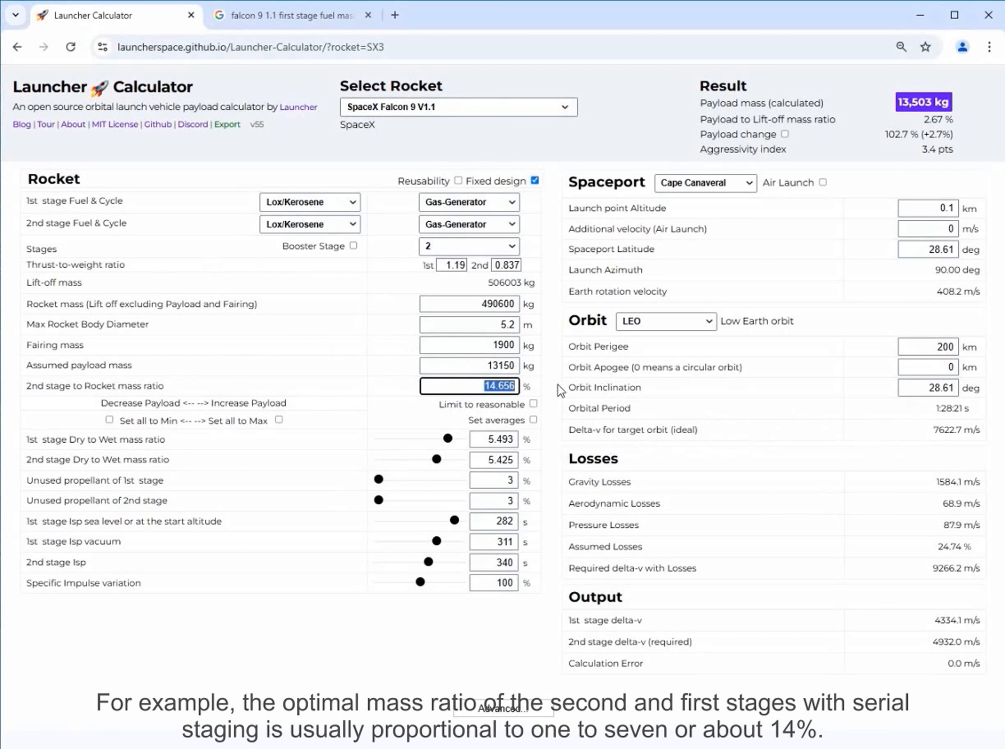
{"action": "mouse_move", "coordinate": [140, 384]}
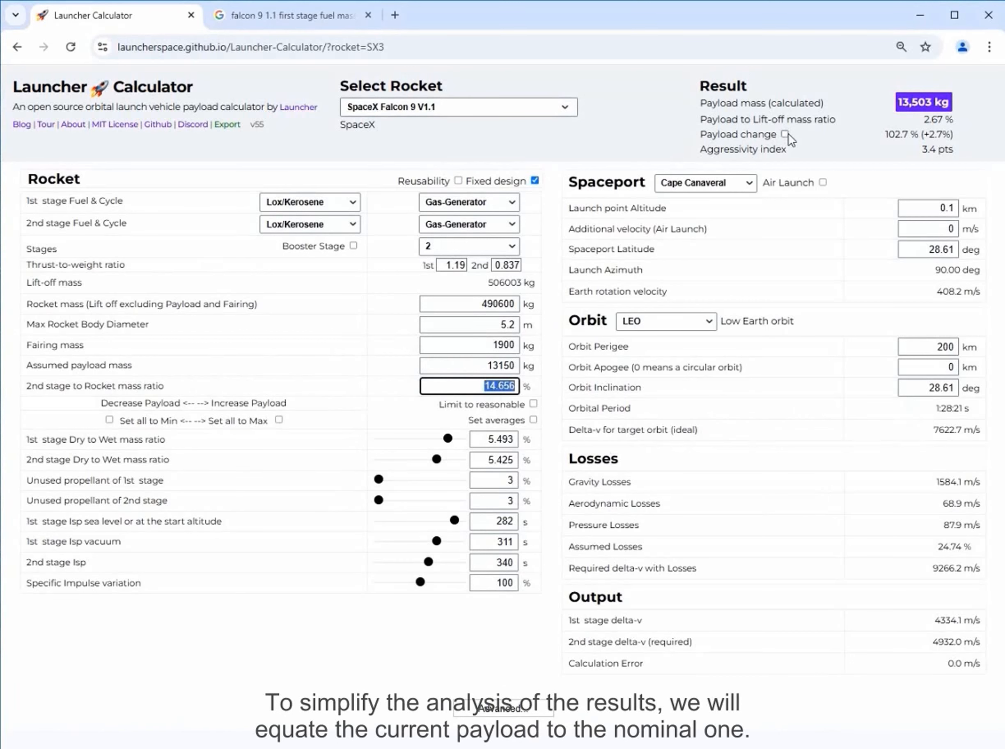
{"action": "mouse_move", "coordinate": [784, 136]}
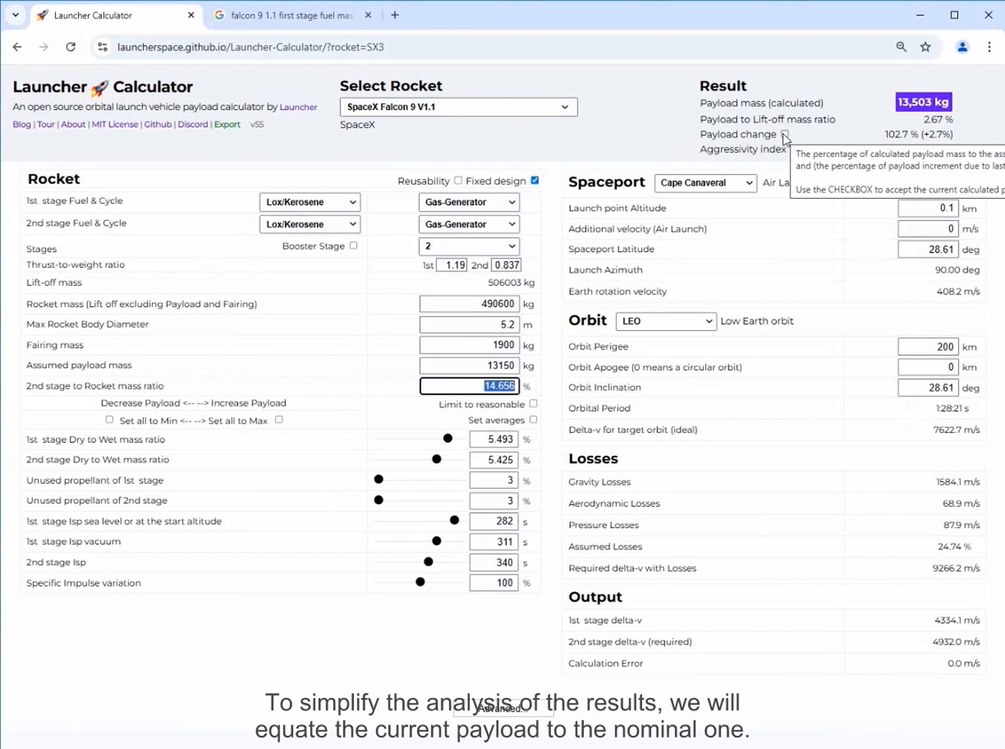
{"action": "left_click", "coordinate": [784, 136]}
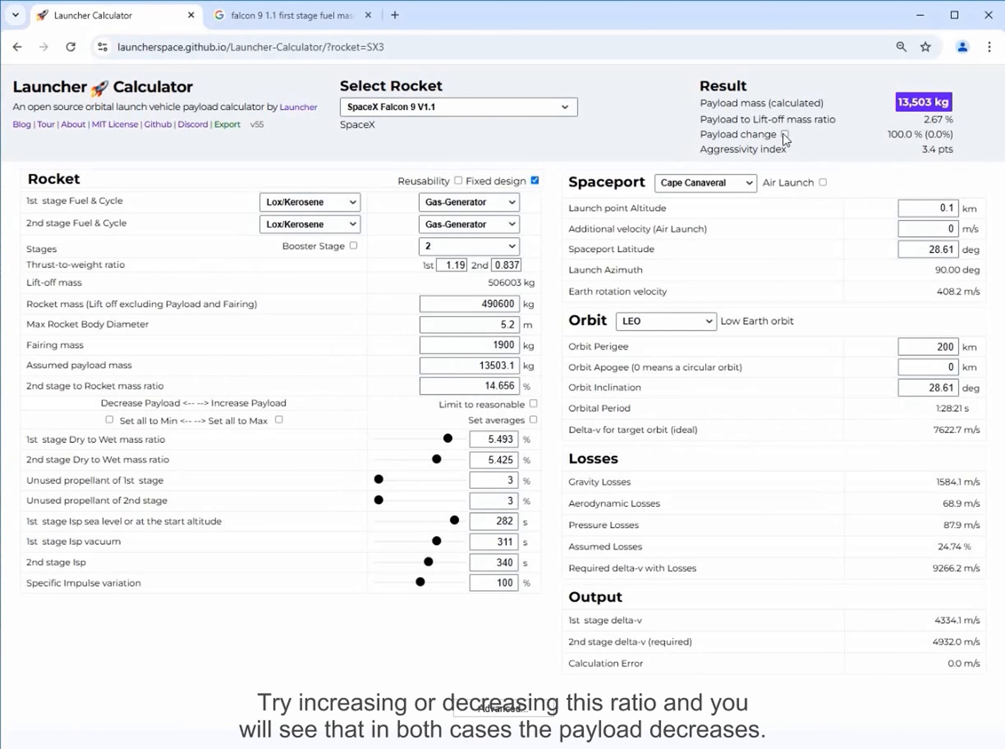
Step: Try 2nd stage to Rocket mass ratios of 12 % and 17 % to compare their effect on the payload
{"action": "double_click", "coordinate": [477, 384]}
{"action": "type", "text": "12"}
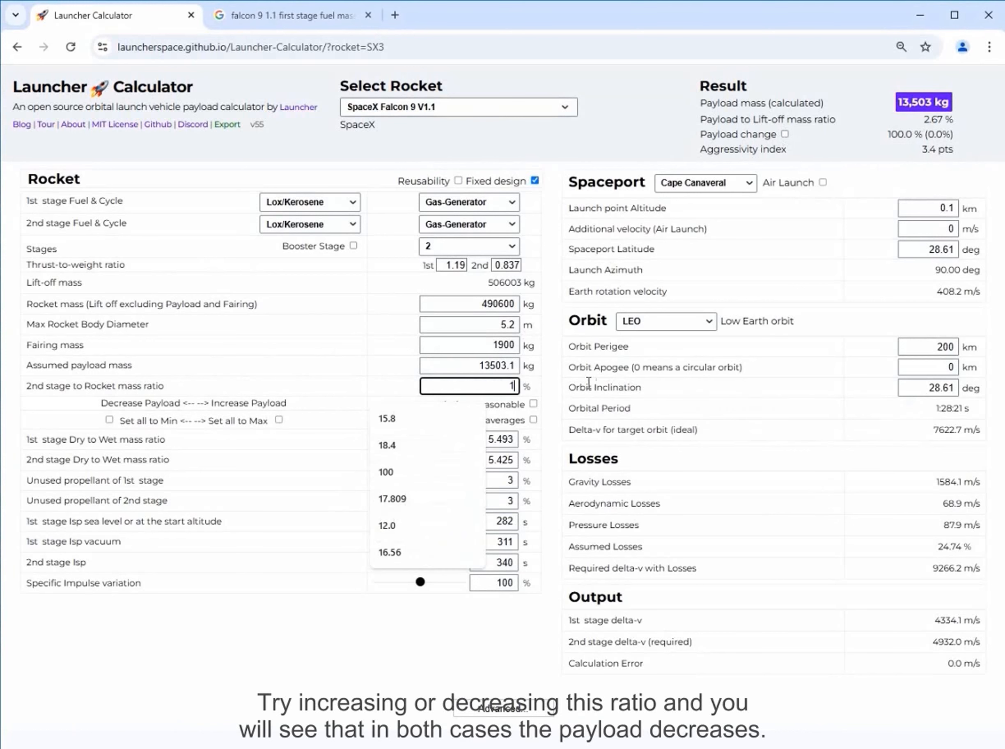
{"action": "left_click", "coordinate": [551, 382]}
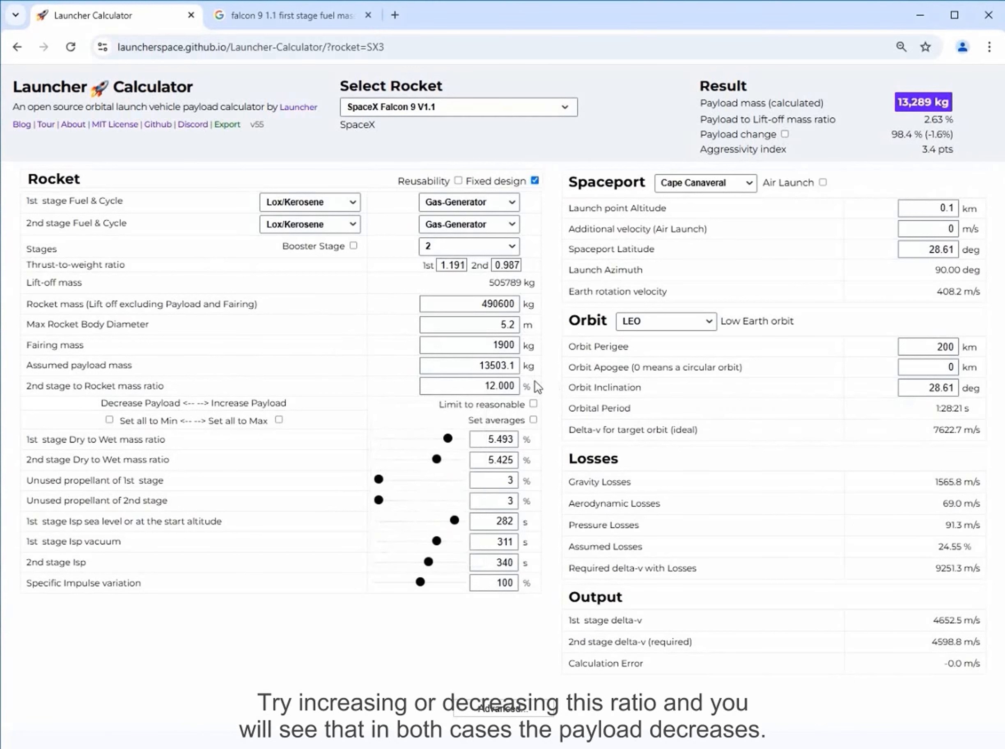
{"action": "left_click_drag", "start_coordinate": [485, 383], "coordinate": [553, 383]}
{"action": "type", "text": "17"}
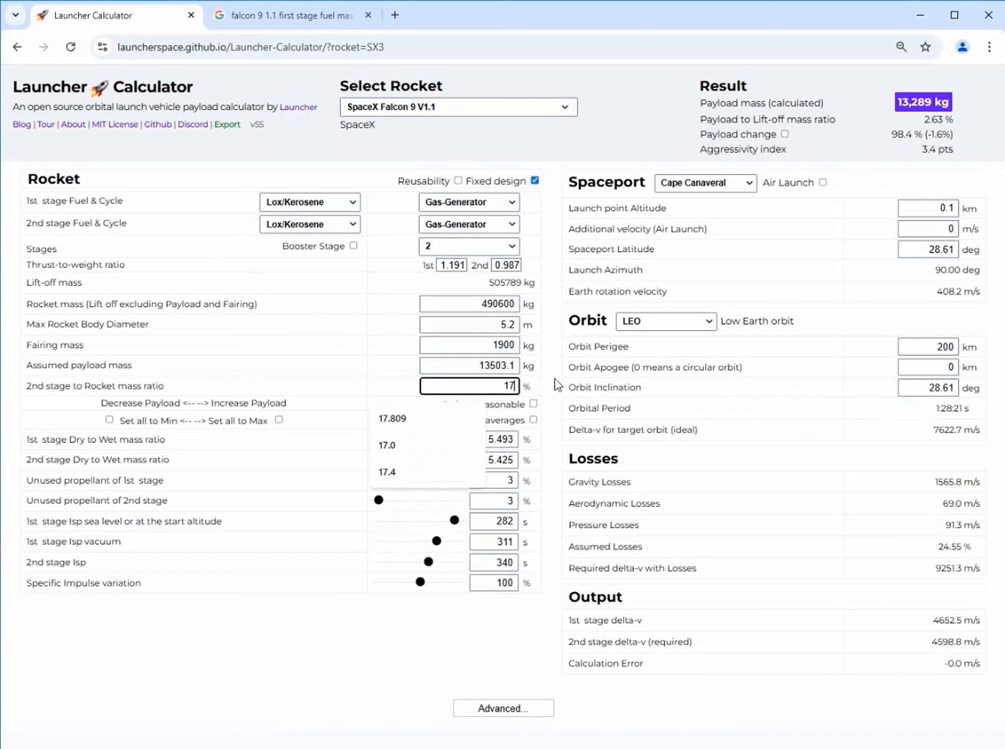
{"action": "left_click", "coordinate": [557, 385]}
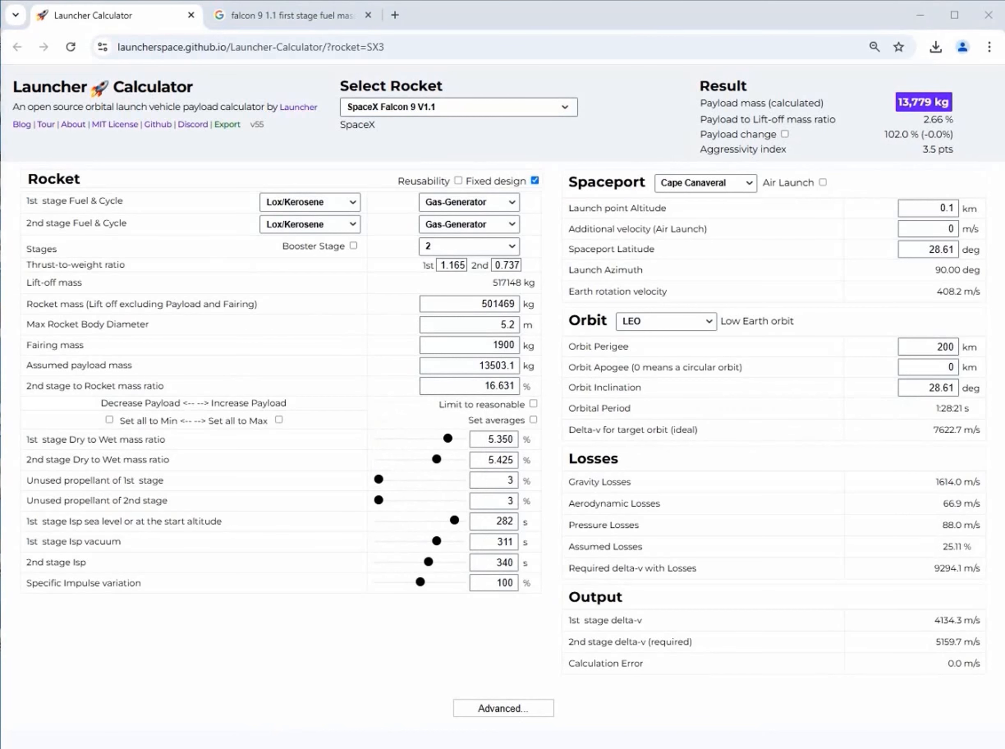
{"action": "left_click", "coordinate": [544, 112]}
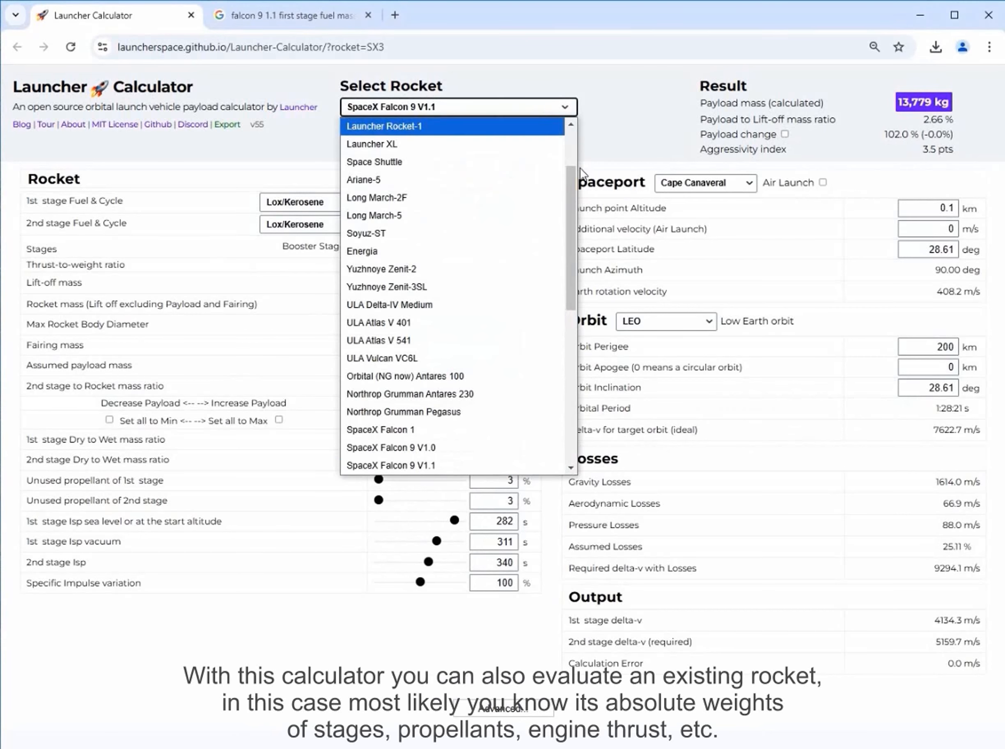
{"action": "scroll", "coordinate": [578, 131], "scroll_direction": "up", "scroll_amount": 2}
{"action": "scroll", "coordinate": [536, 349], "scroll_direction": "down", "scroll_amount": 5}
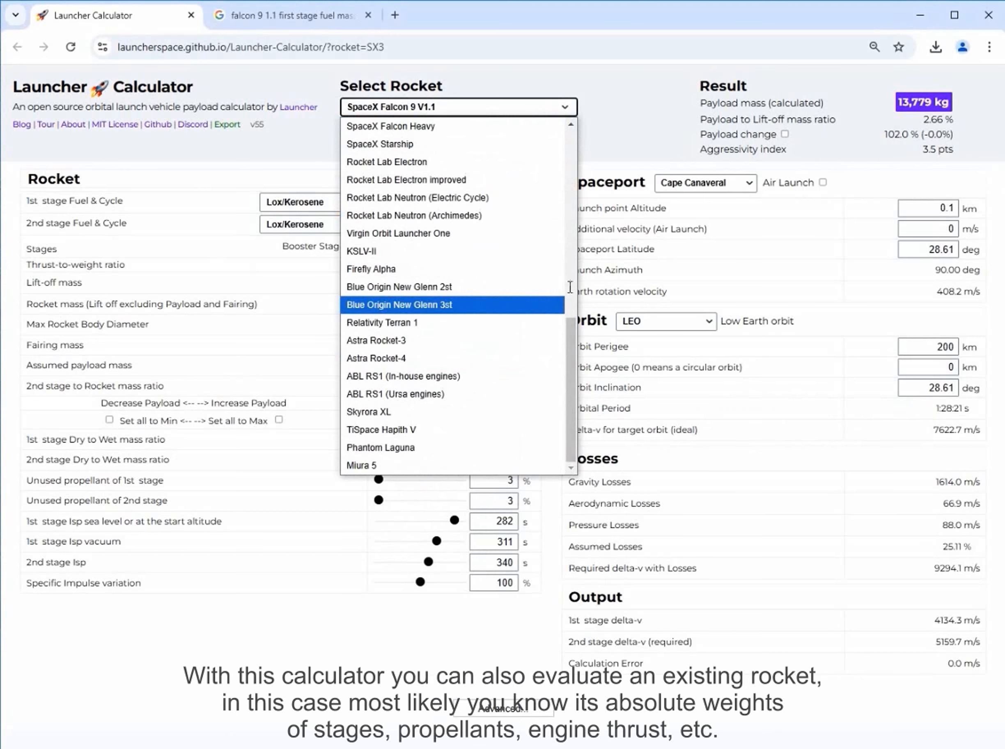
{"action": "left_click", "coordinate": [630, 107]}
Step: Copy the Falcon 9 propellant mass figure 395,700 from the Google search results and return to the Launcher Calculator
{"action": "left_click", "coordinate": [310, 18]}
{"action": "left_click_drag", "start_coordinate": [285, 146], "coordinate": [320, 146]}
{"action": "right_click", "coordinate": [320, 145]}
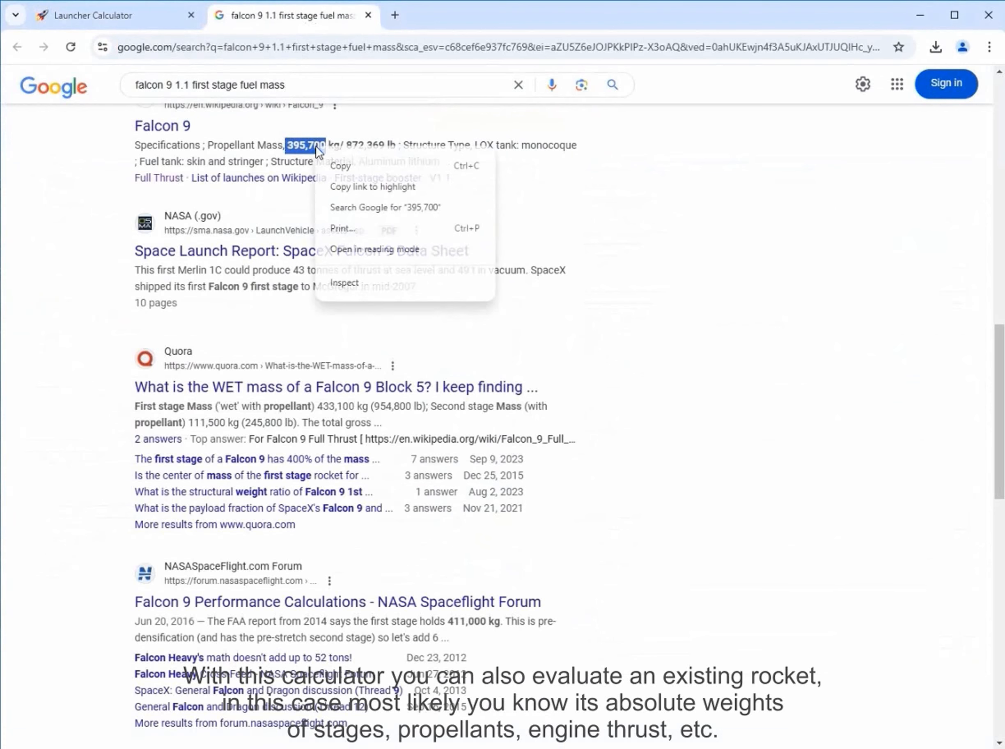
{"action": "left_click", "coordinate": [337, 163]}
{"action": "left_click", "coordinate": [161, 22]}
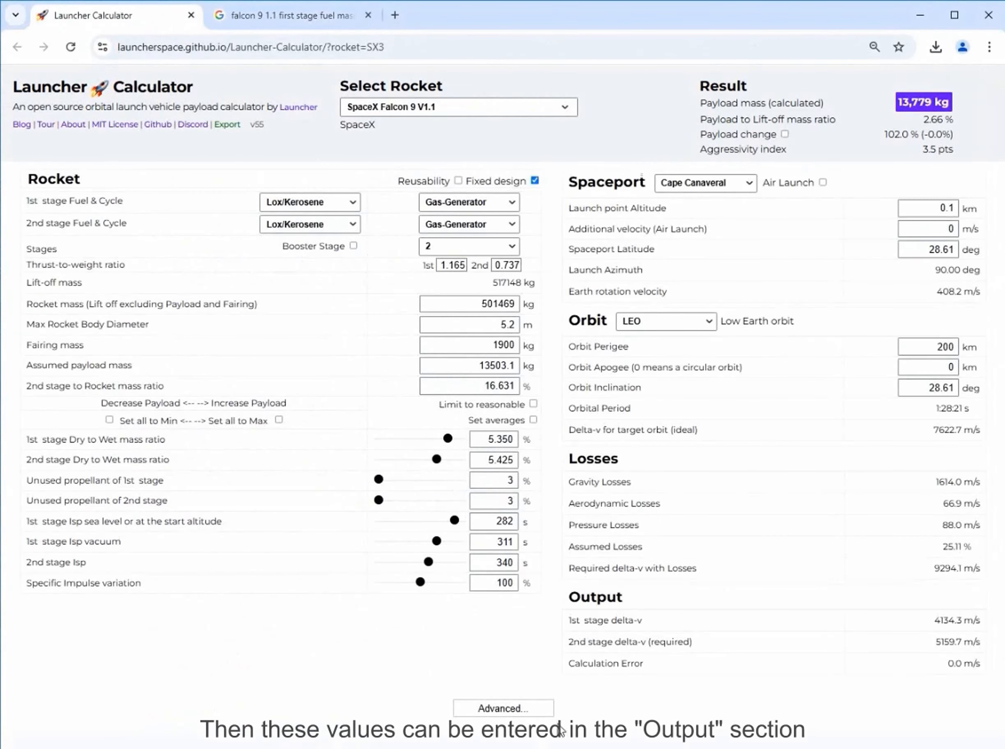
Step: Set the 1st stage propellant mass to 395700 kg in the advanced Output section and collapse the advanced parameters
{"action": "left_click", "coordinate": [508, 709]}
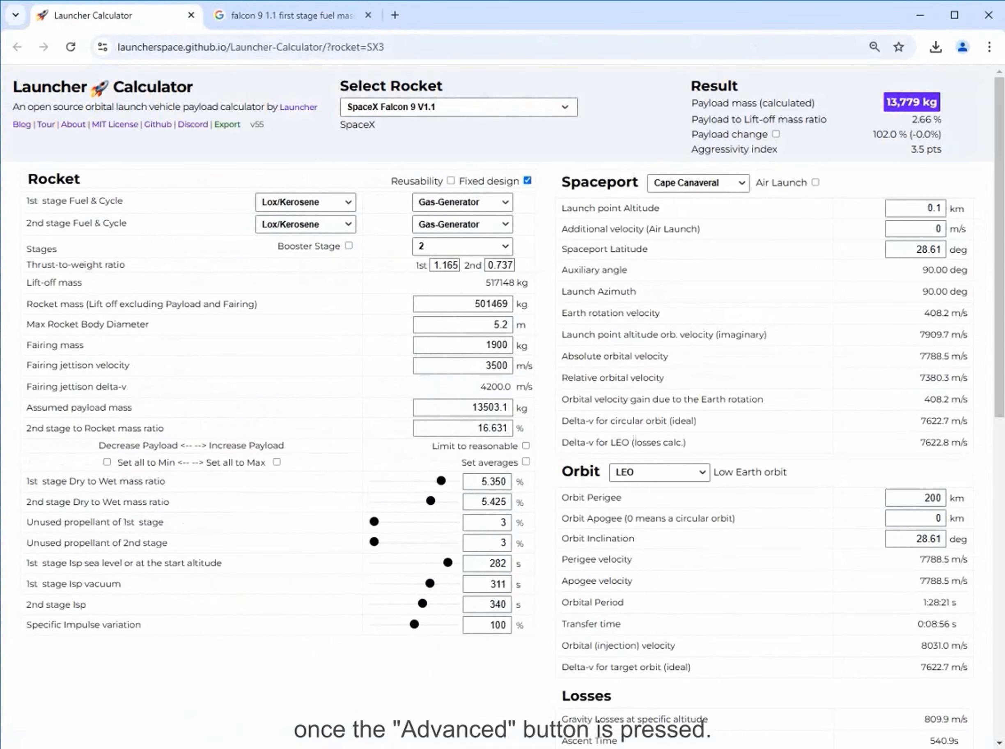
{"action": "scroll", "coordinate": [900, 342], "scroll_direction": "down", "scroll_amount": 10}
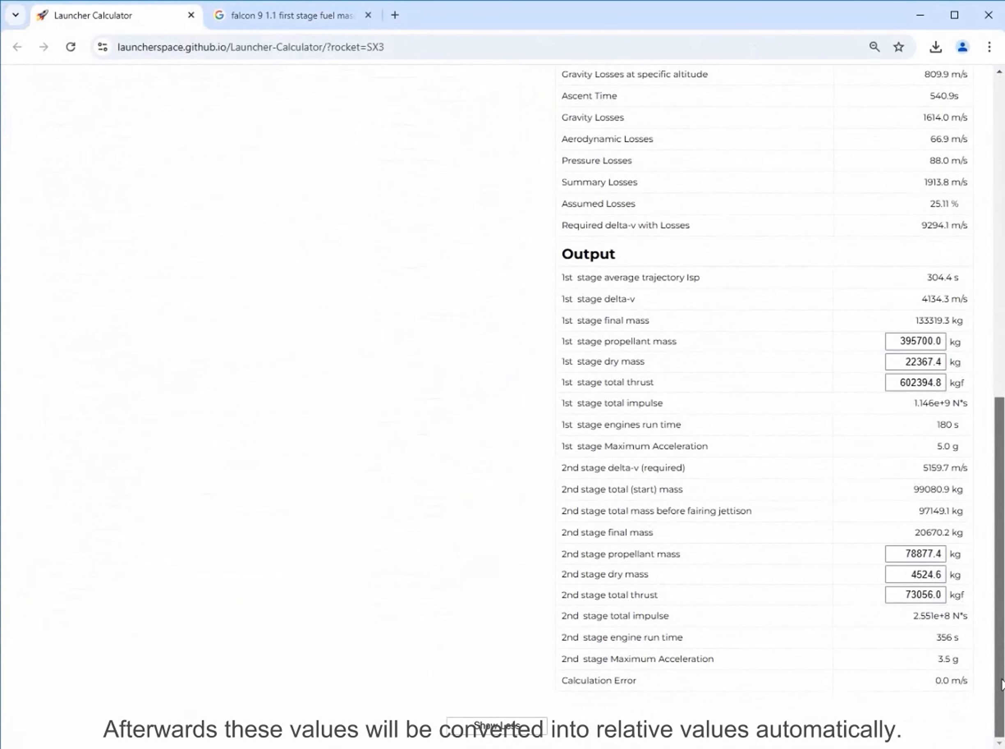
{"action": "left_click_drag", "start_coordinate": [900, 342], "coordinate": [962, 359]}
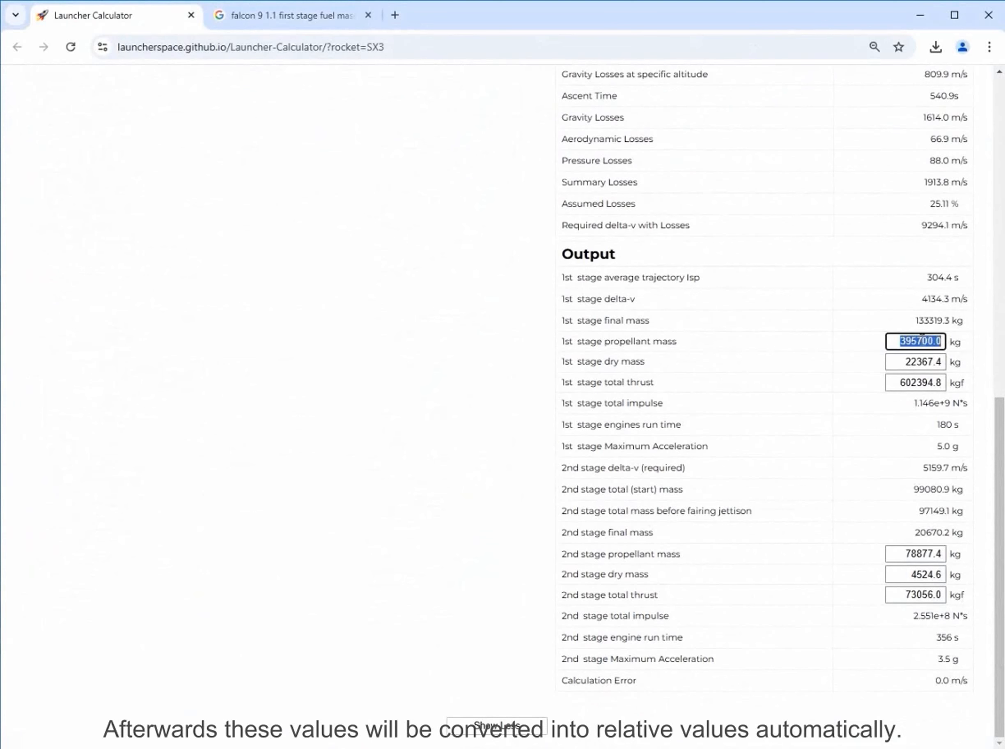
{"action": "right_click", "coordinate": [926, 347]}
{"action": "left_click", "coordinate": [945, 434]}
{"action": "left_click", "coordinate": [926, 337]}
{"action": "key", "text": "BackSpace"}
{"action": "left_click", "coordinate": [977, 358]}
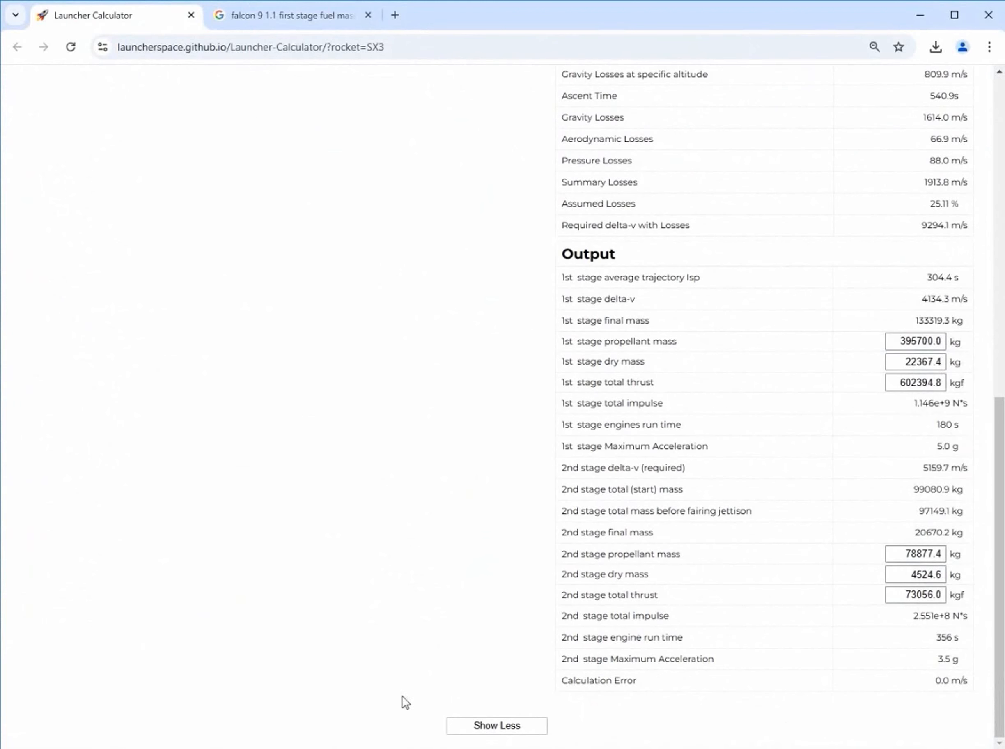
{"action": "left_click", "coordinate": [473, 727]}
{"action": "left_click", "coordinate": [497, 304]}
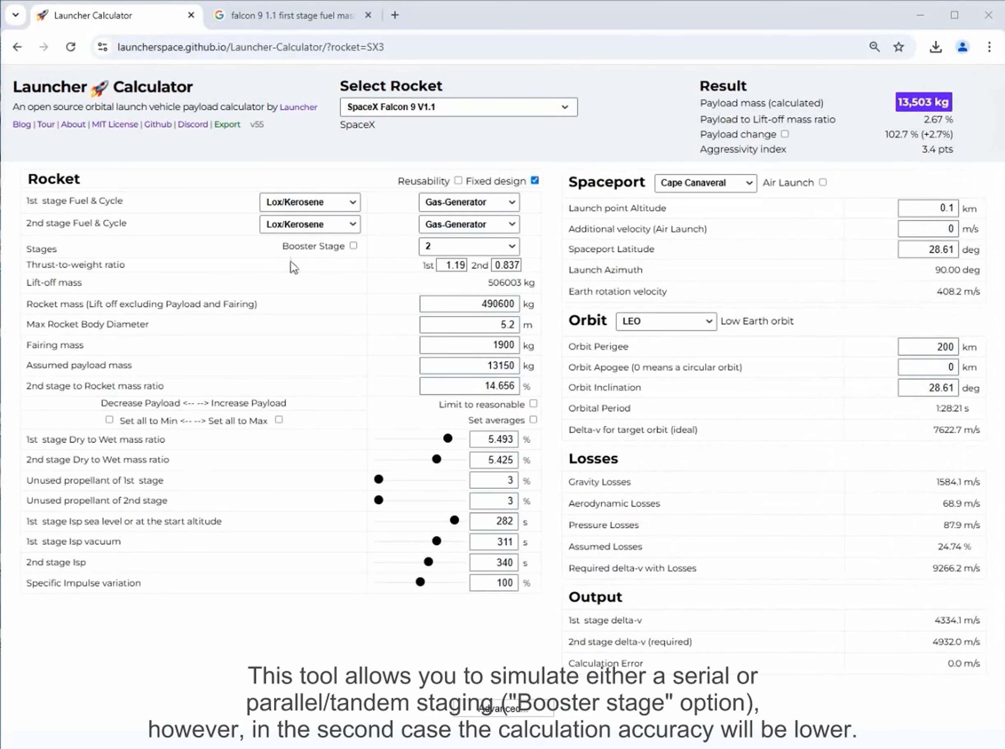
Step: Read the Booster Stage explanation and load the Ariane-5 rocket as an example of parallel staging
{"action": "mouse_move", "coordinate": [306, 246]}
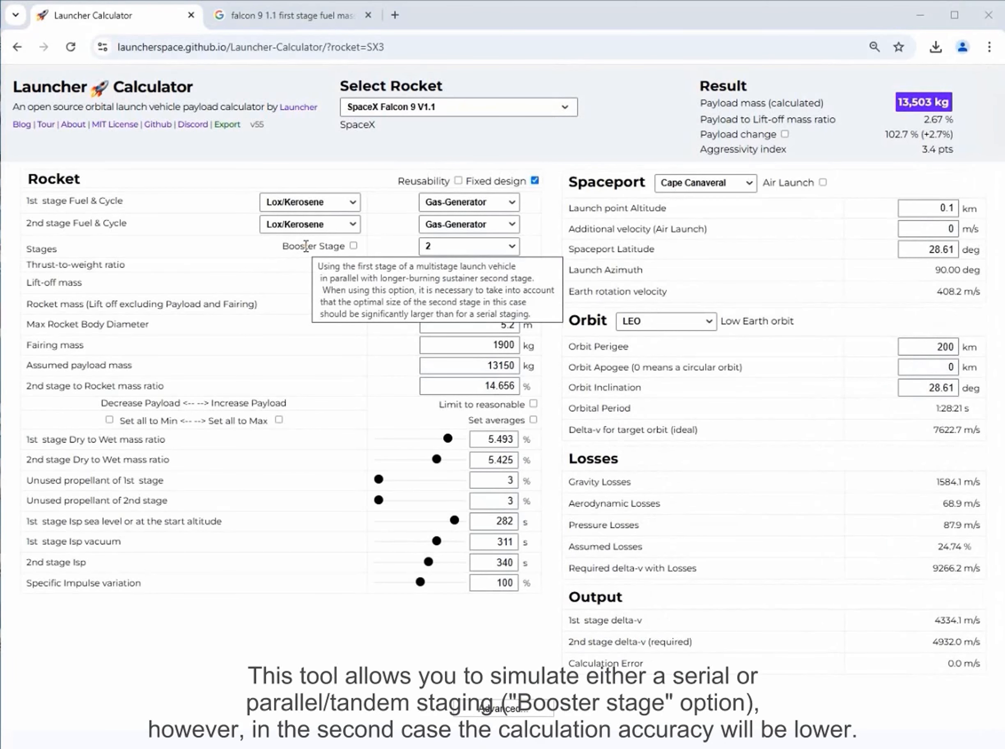
{"action": "left_click", "coordinate": [568, 105]}
{"action": "left_click", "coordinate": [531, 181]}
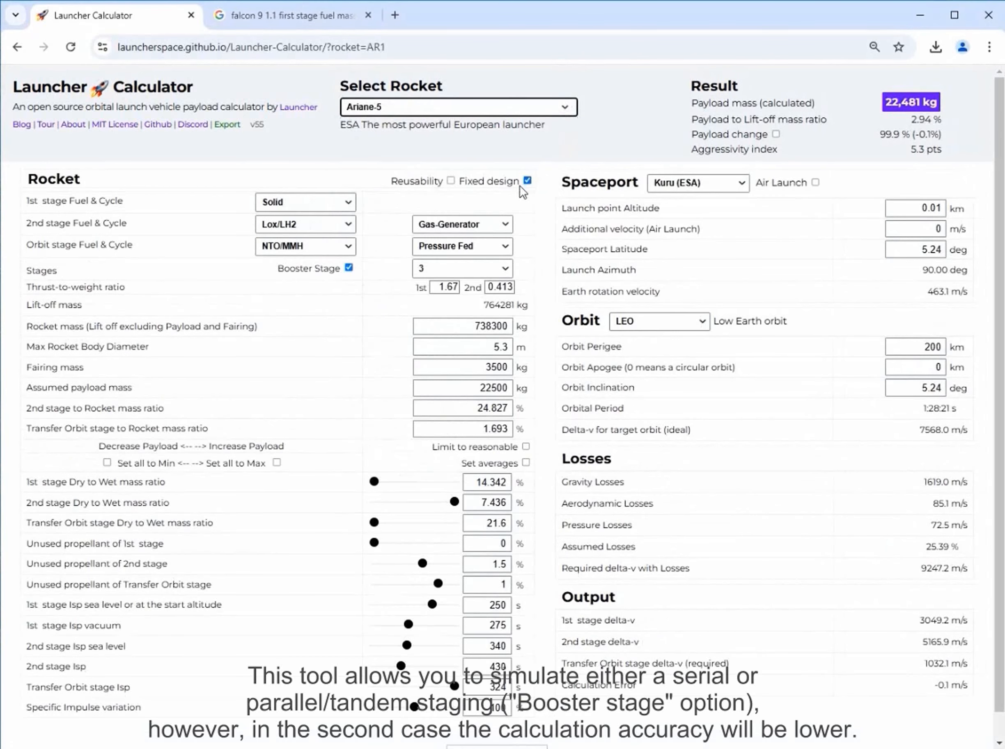
{"action": "mouse_move", "coordinate": [327, 269]}
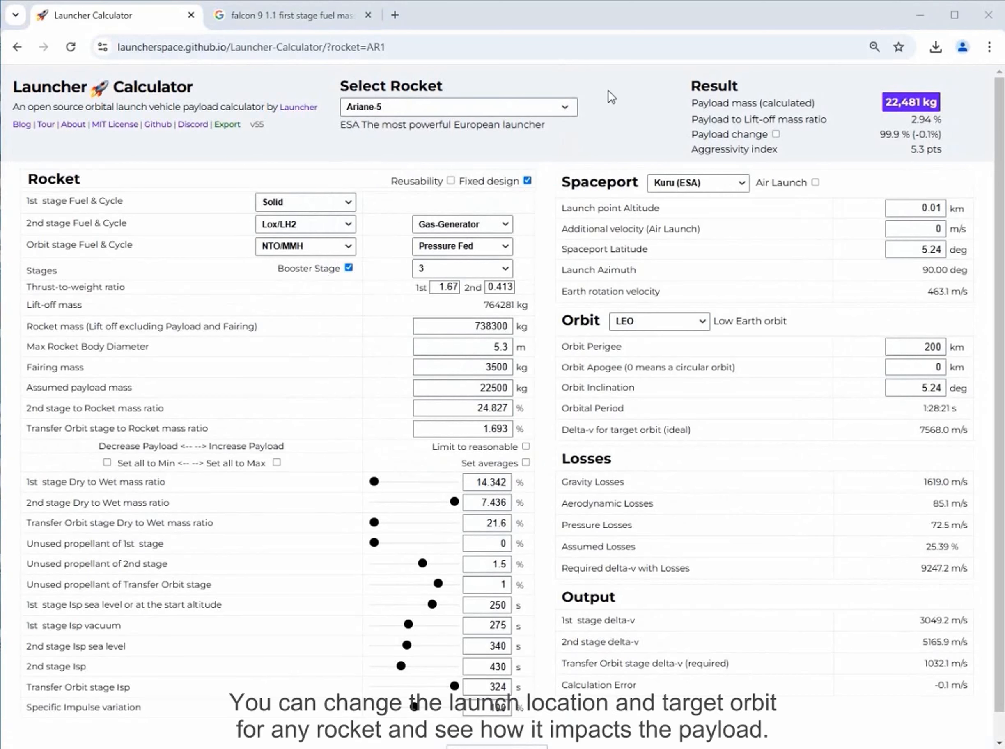
Step: Load the SpaceX Falcon 9 V1.1 rocket and set its spaceport to Wallops
{"action": "left_click", "coordinate": [513, 114]}
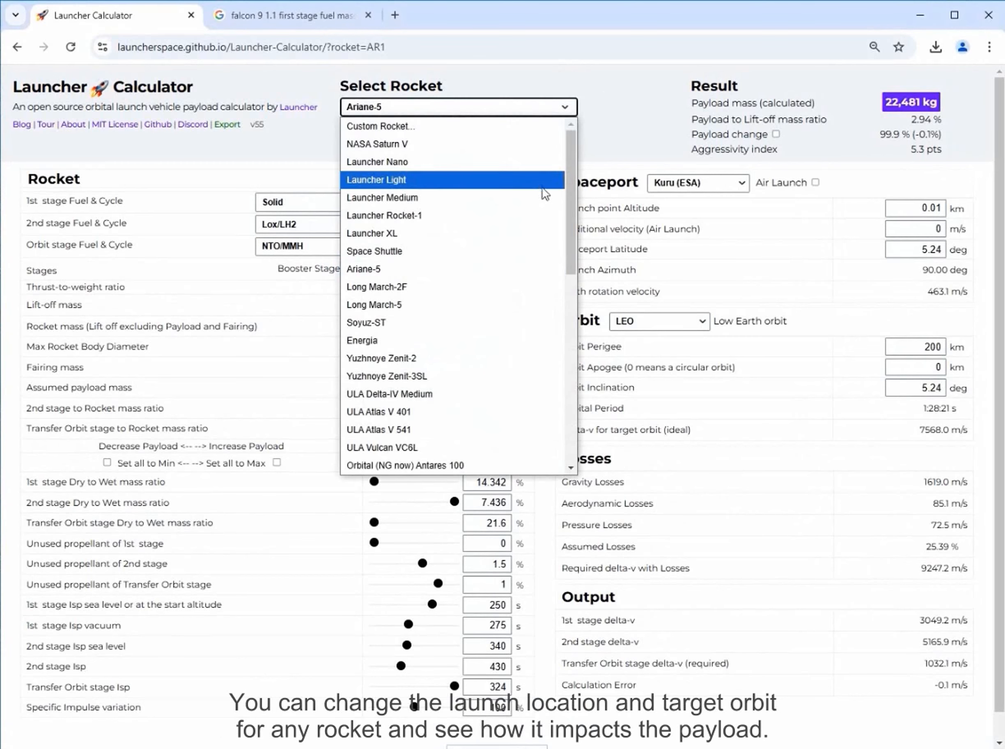
{"action": "left_click_drag", "start_coordinate": [570, 221], "coordinate": [572, 302]}
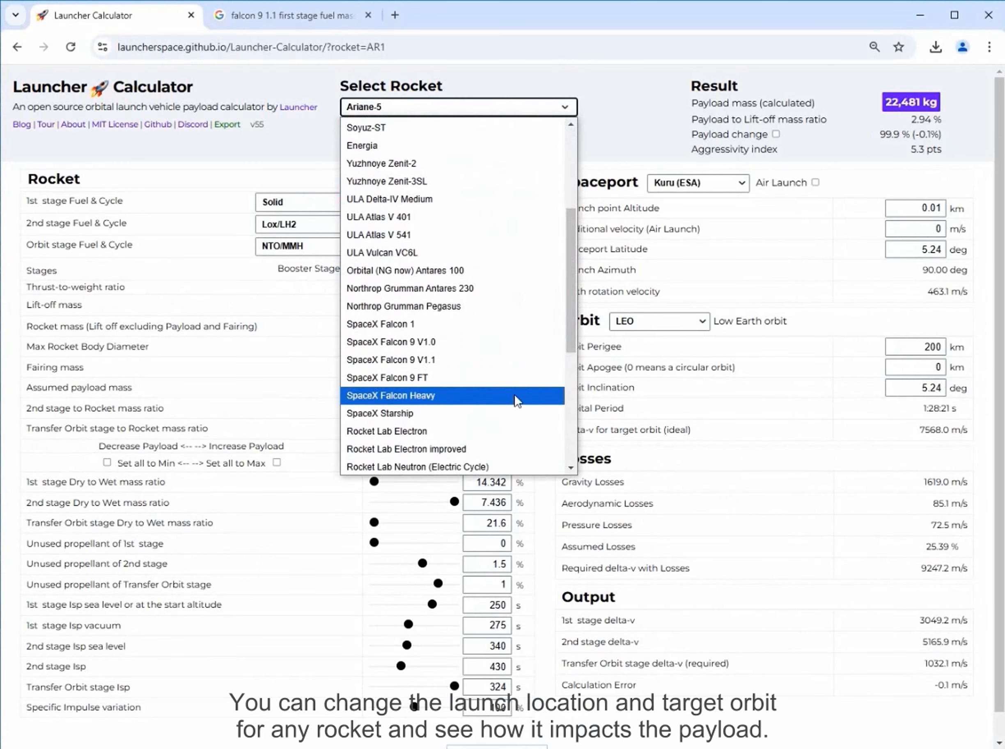
{"action": "left_click", "coordinate": [519, 362]}
{"action": "left_click", "coordinate": [716, 186]}
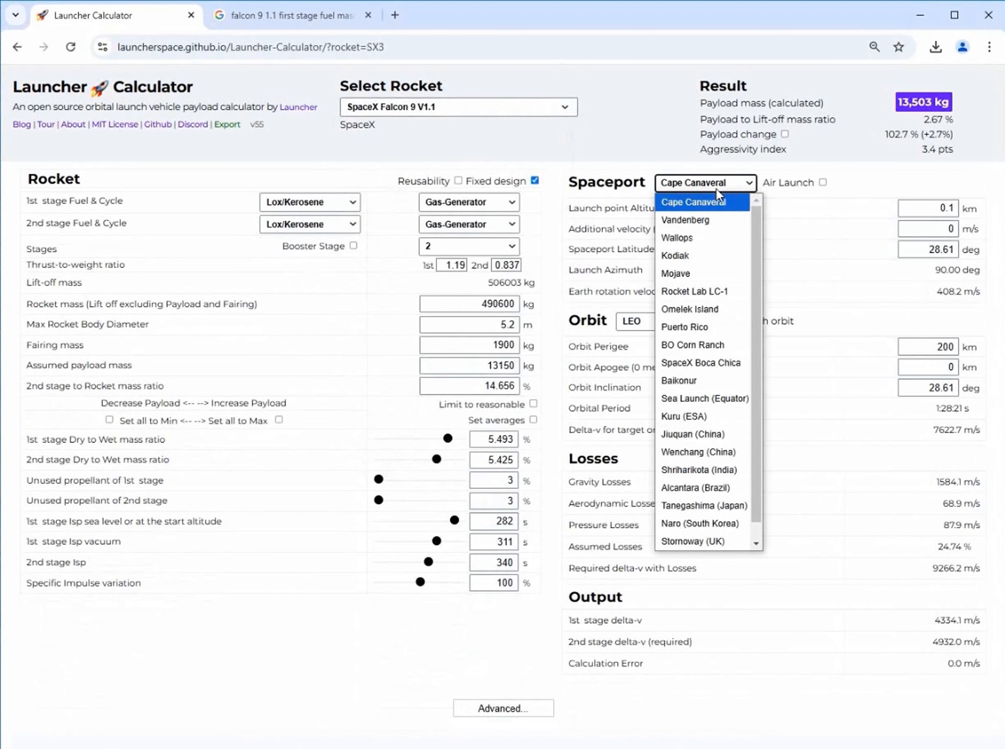
{"action": "left_click", "coordinate": [706, 238]}
Step: Set the target orbit to SSO and enable Air Launch for the rocket
{"action": "left_click", "coordinate": [699, 322]}
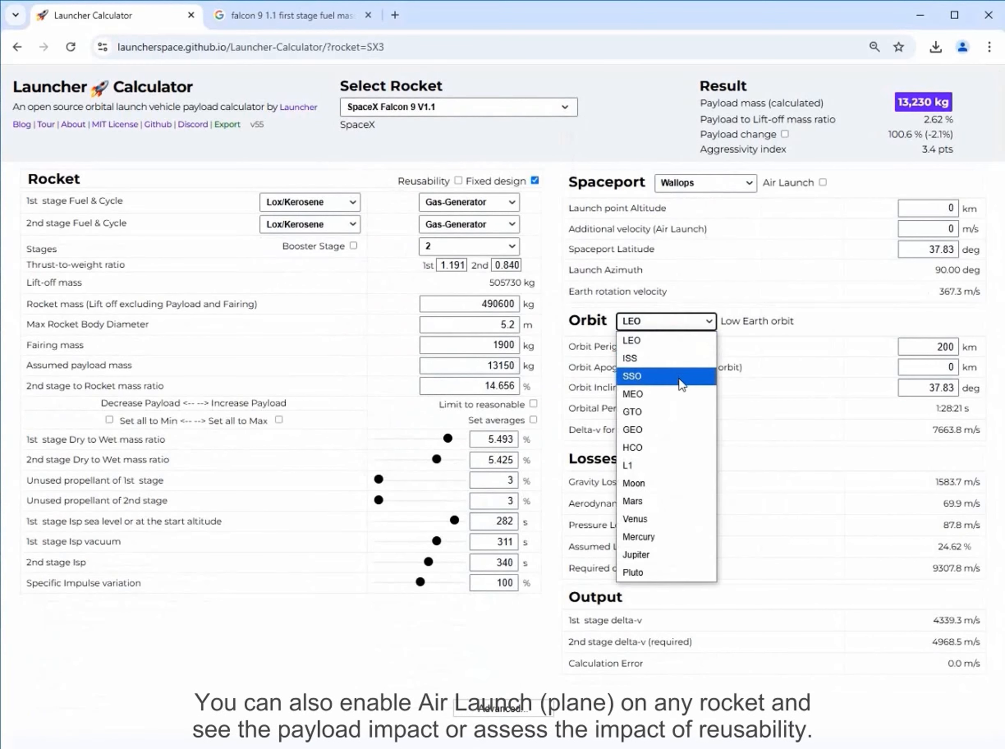
{"action": "left_click", "coordinate": [681, 384]}
{"action": "left_click", "coordinate": [823, 182]}
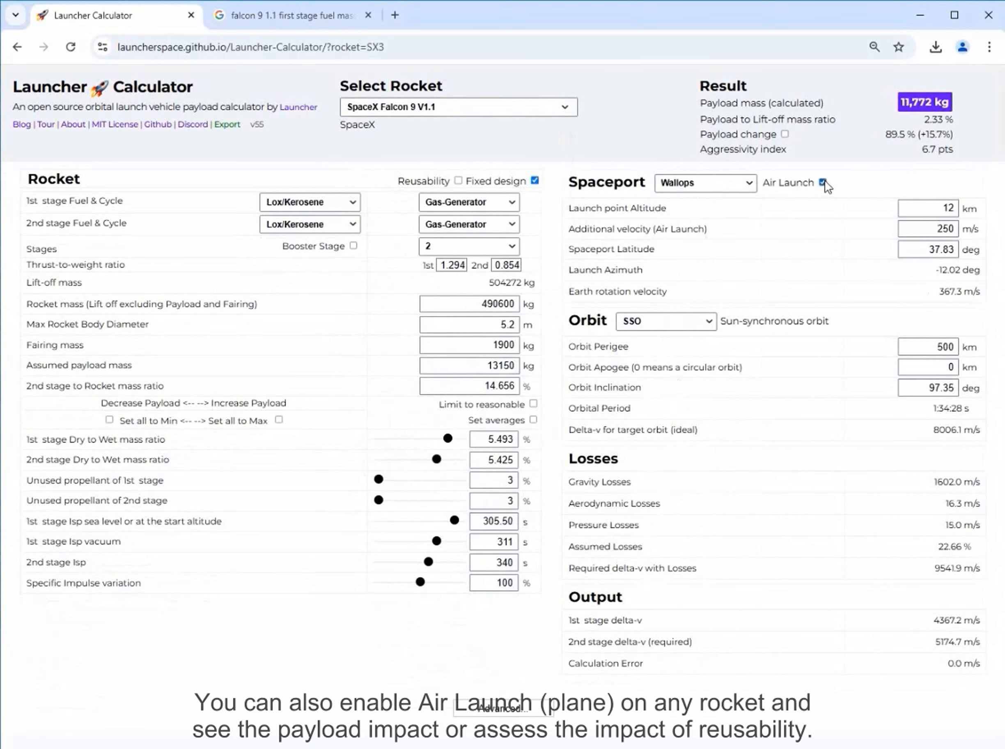
Step: Disable Air Launch and switch Reusability on and off again to compare its effect on the payload
{"action": "left_click", "coordinate": [823, 182]}
{"action": "left_click", "coordinate": [458, 181]}
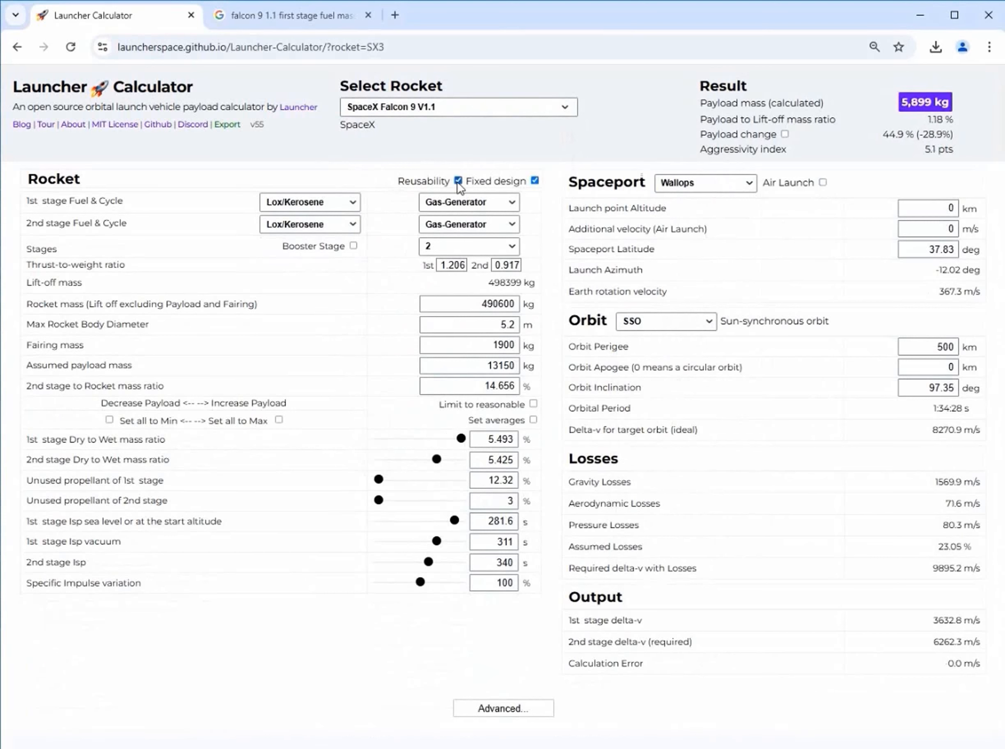
{"action": "left_click", "coordinate": [458, 181]}
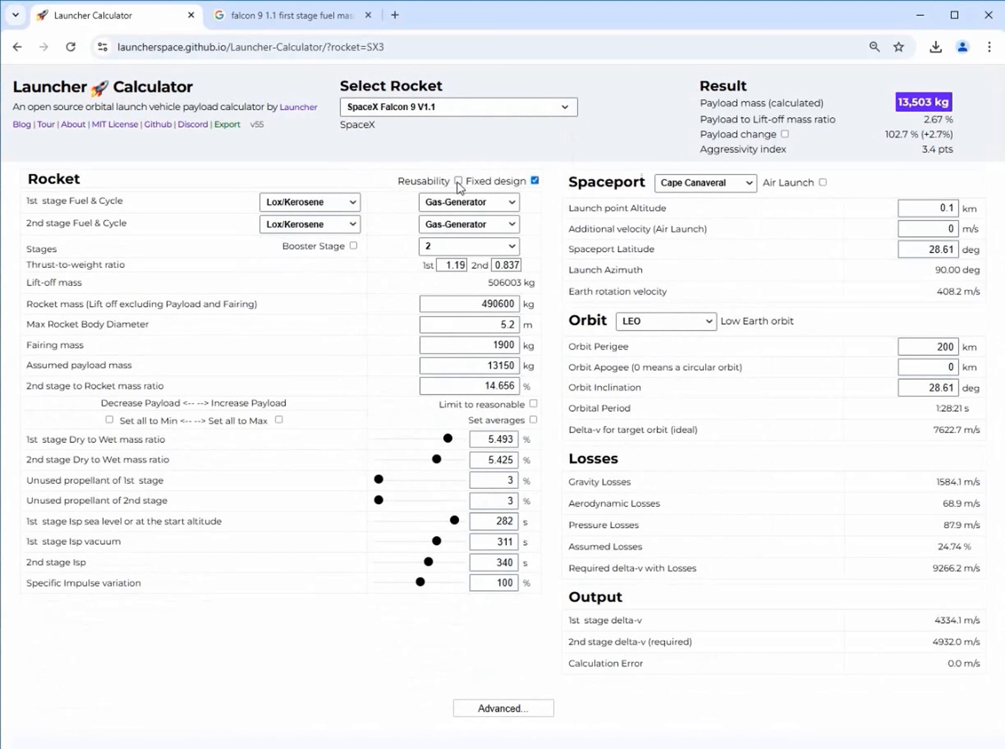
Step: Load the Virgin Orbit Launcher One rocket as an air-launch example
{"action": "left_click", "coordinate": [544, 111]}
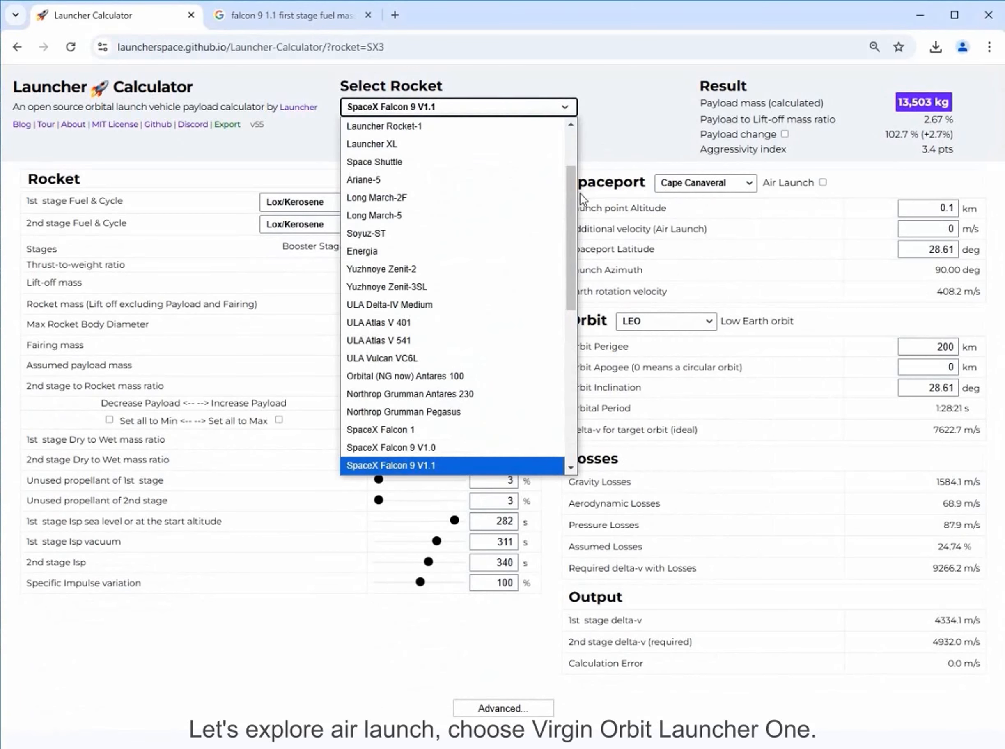
{"action": "scroll", "coordinate": [567, 195], "scroll_direction": "down", "scroll_amount": 4}
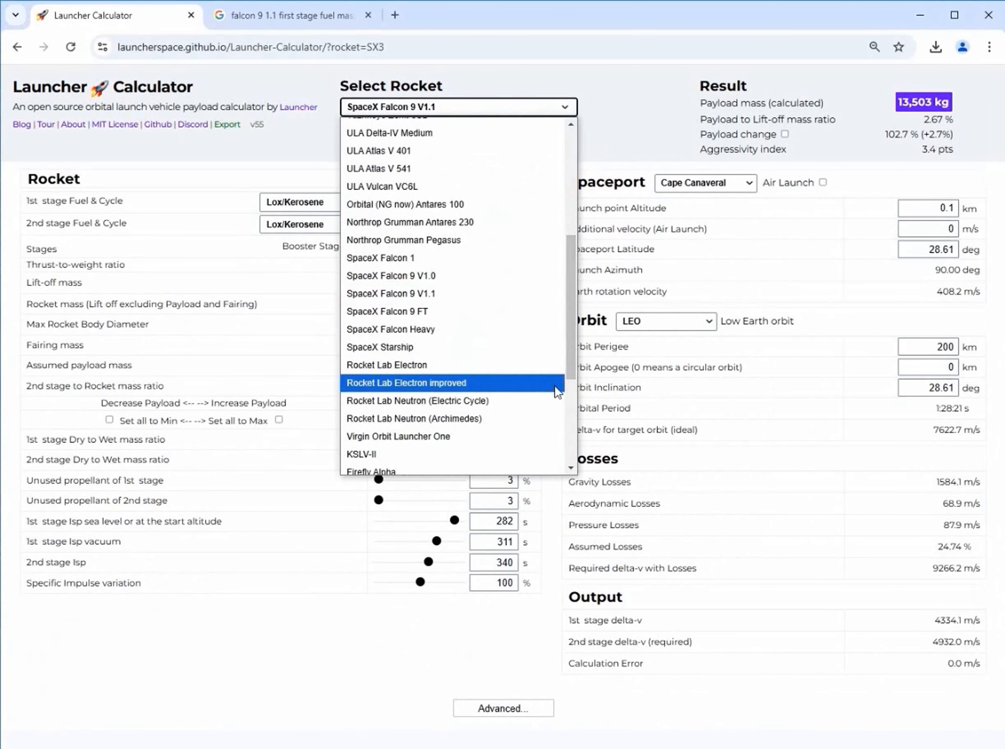
{"action": "left_click", "coordinate": [550, 436]}
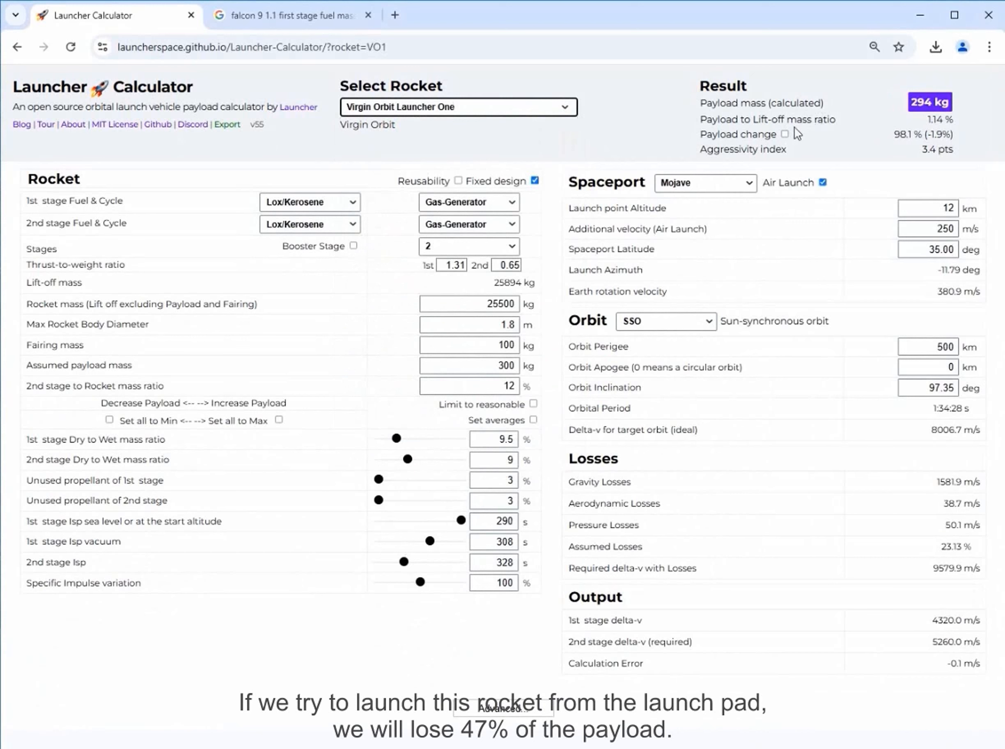
Step: Reset the payload change baseline, disable Air Launch for Launcher One and check the payload change
{"action": "left_click", "coordinate": [784, 134]}
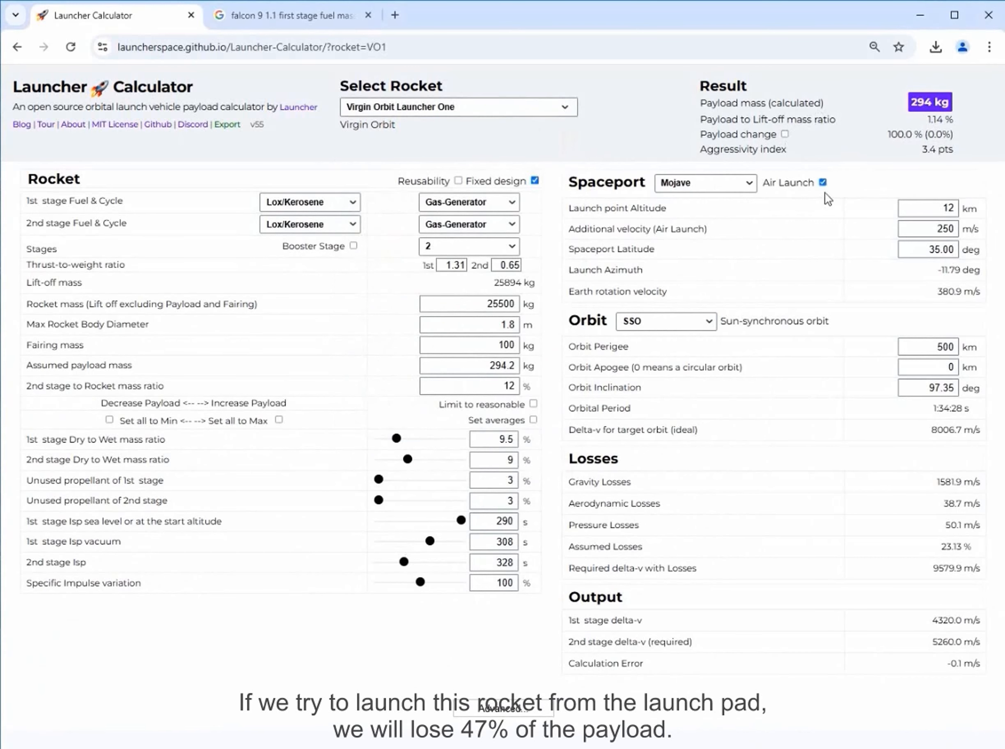
{"action": "left_click", "coordinate": [823, 182]}
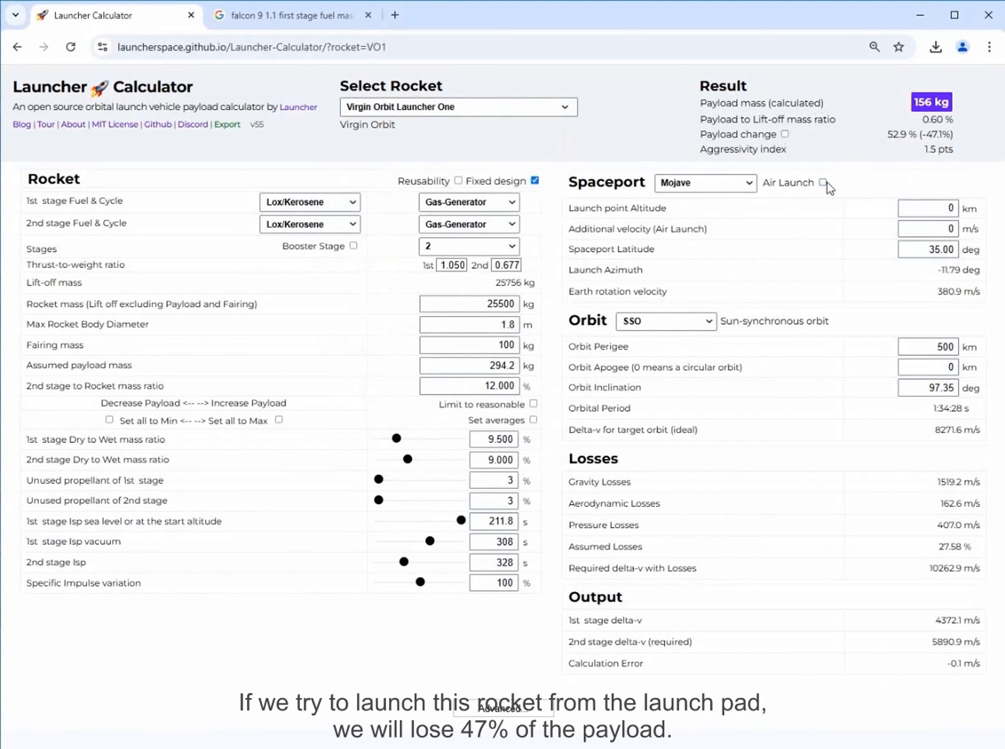
{"action": "left_click_drag", "start_coordinate": [951, 132], "coordinate": [882, 136]}
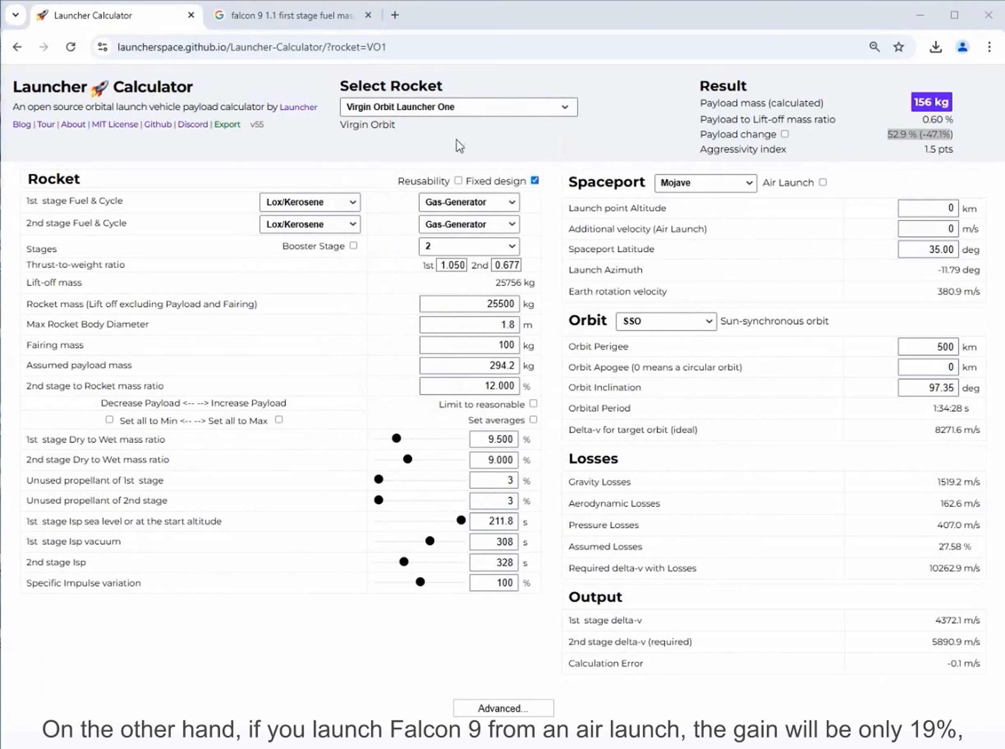
Step: Load the SpaceX Falcon 9 V1.1 rocket, reset its payload change baseline and enable Air Launch
{"action": "left_click", "coordinate": [565, 109]}
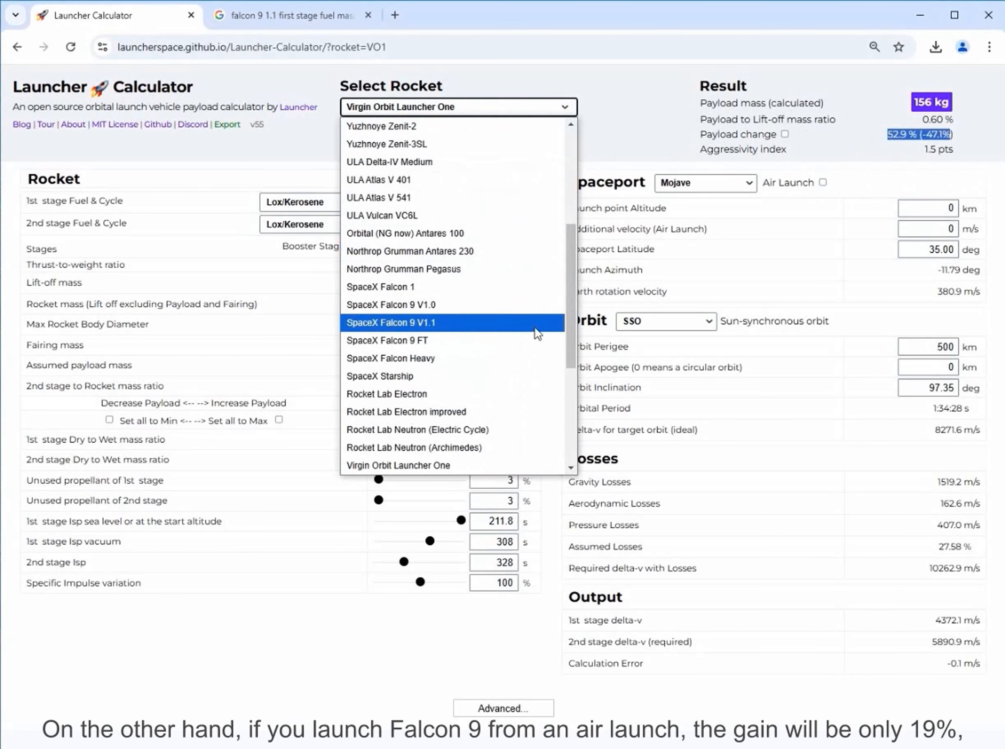
{"action": "left_click", "coordinate": [504, 322]}
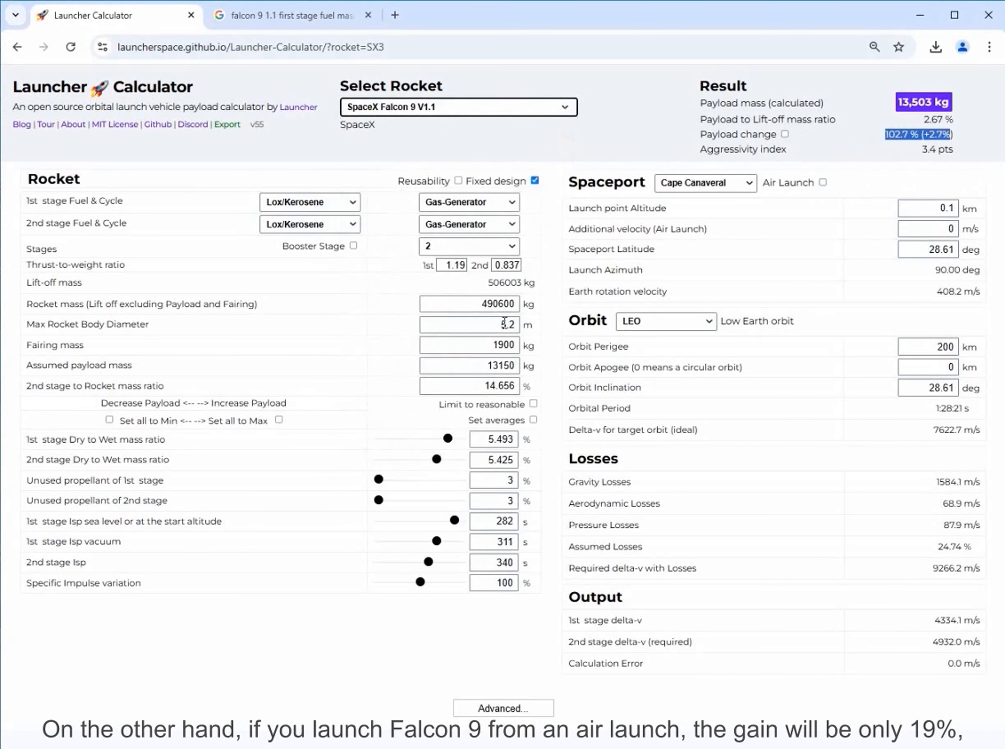
{"action": "left_click", "coordinate": [785, 135]}
{"action": "left_click", "coordinate": [826, 186]}
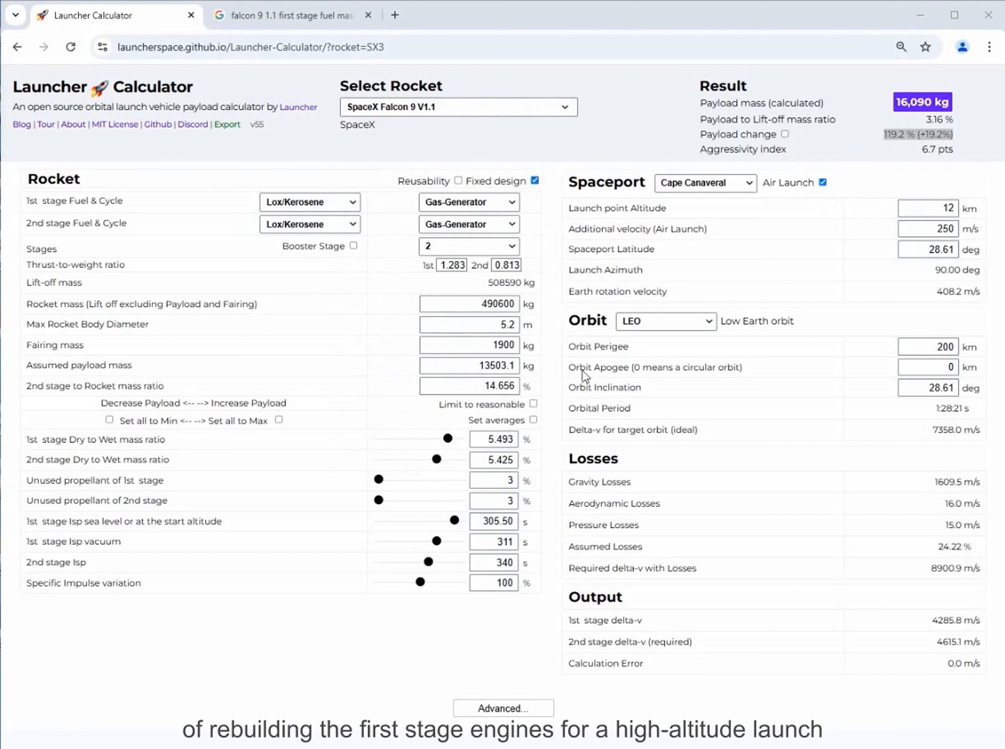
Step: Examine the 1st stage Isp at the start altitude and in vacuum, and read the specific impulse explanation
{"action": "left_click_drag", "start_coordinate": [483, 526], "coordinate": [508, 522]}
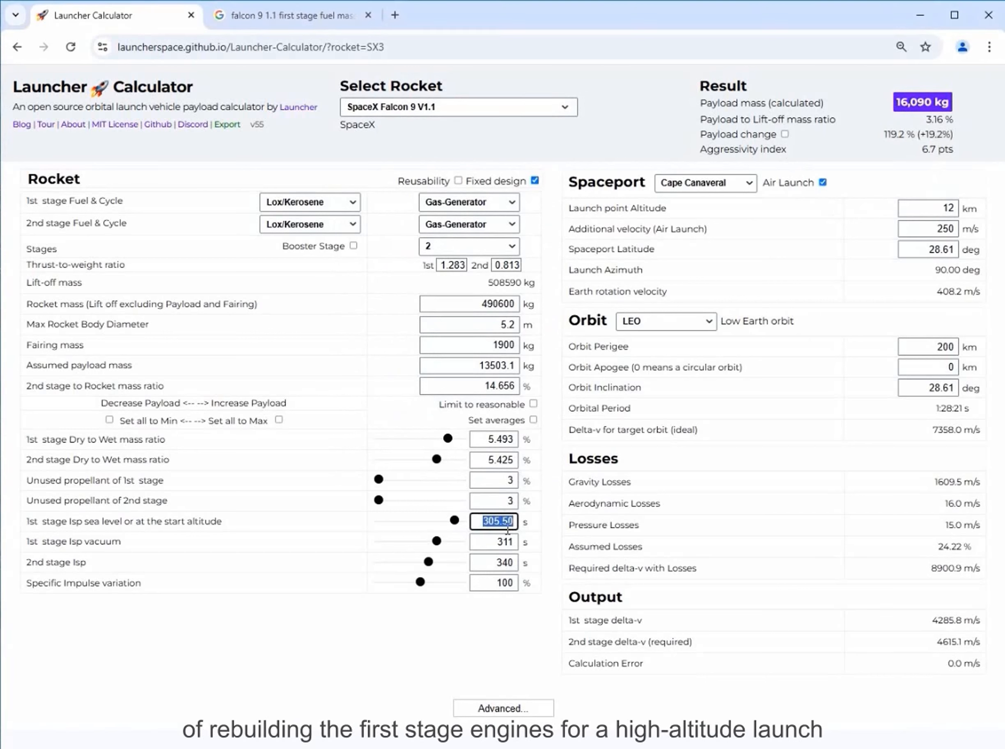
{"action": "double_click", "coordinate": [499, 543]}
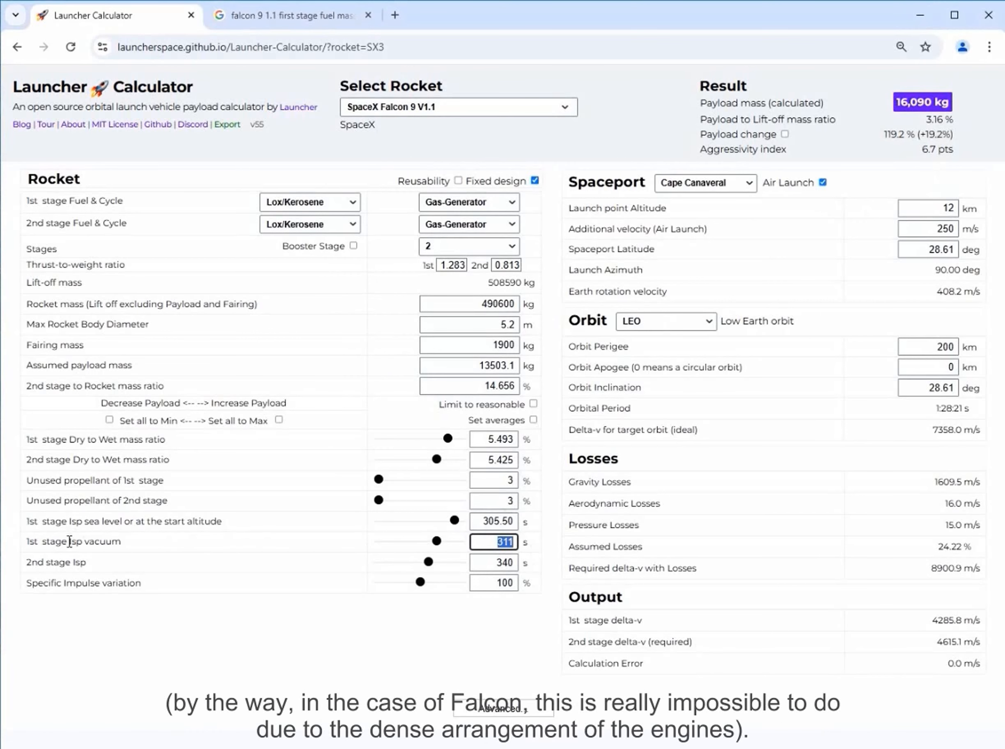
{"action": "mouse_move", "coordinate": [69, 541]}
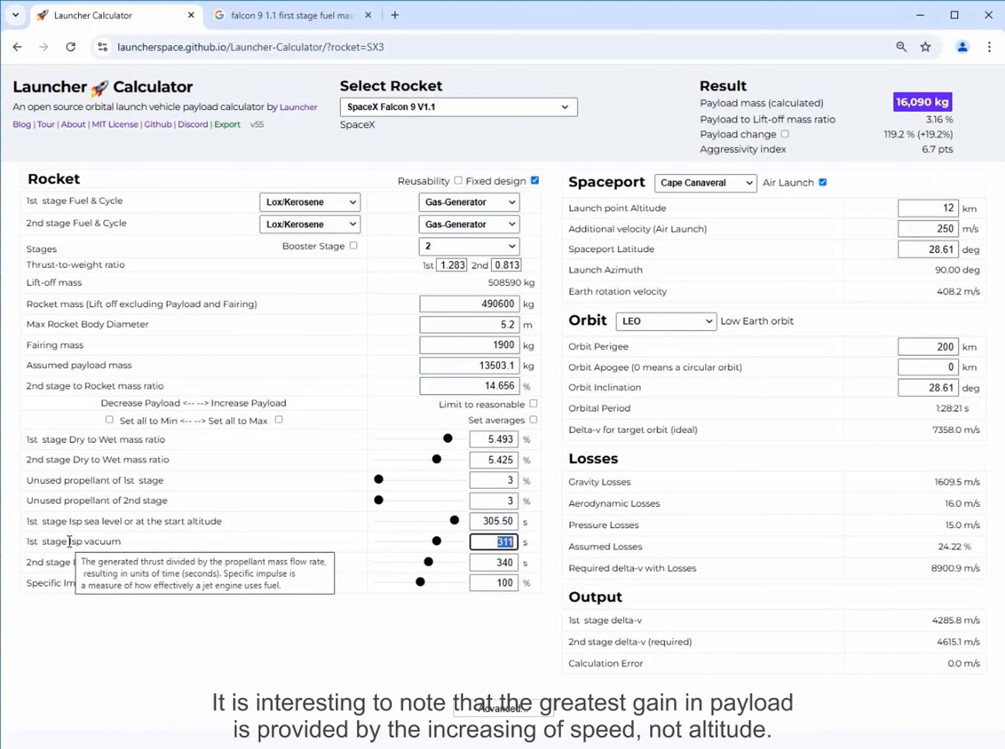
Step: Set the launch point altitude to 2 km and check the payload change
{"action": "left_click", "coordinate": [940, 207]}
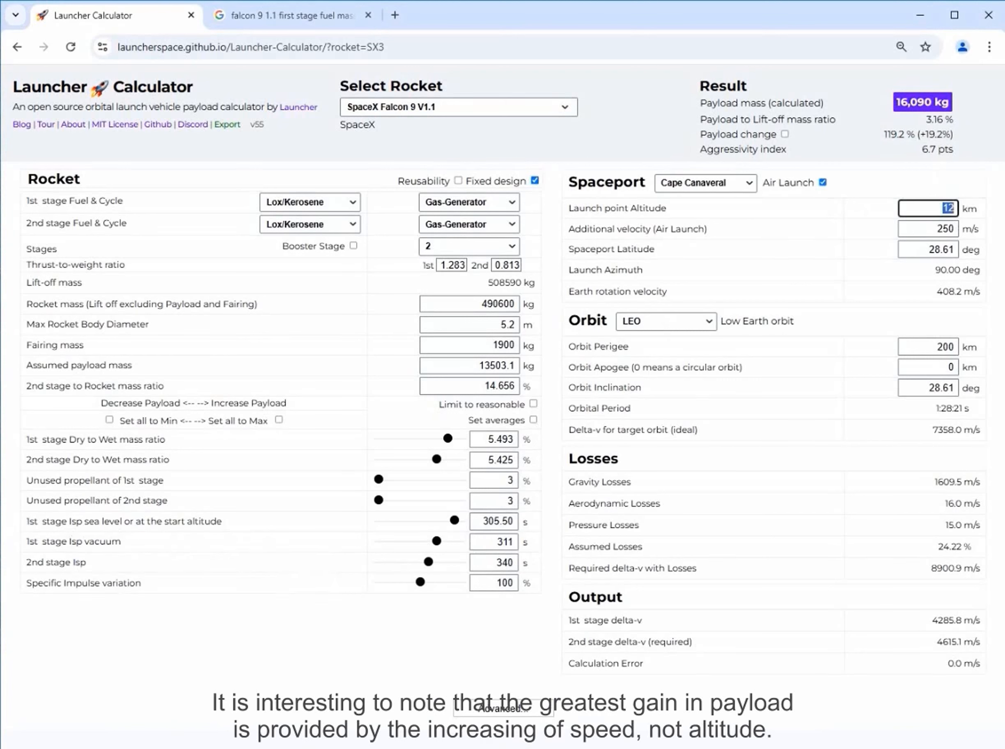
{"action": "type", "text": "2"}
{"action": "left_click", "coordinate": [995, 195]}
{"action": "left_click_drag", "start_coordinate": [915, 134], "coordinate": [890, 131]}
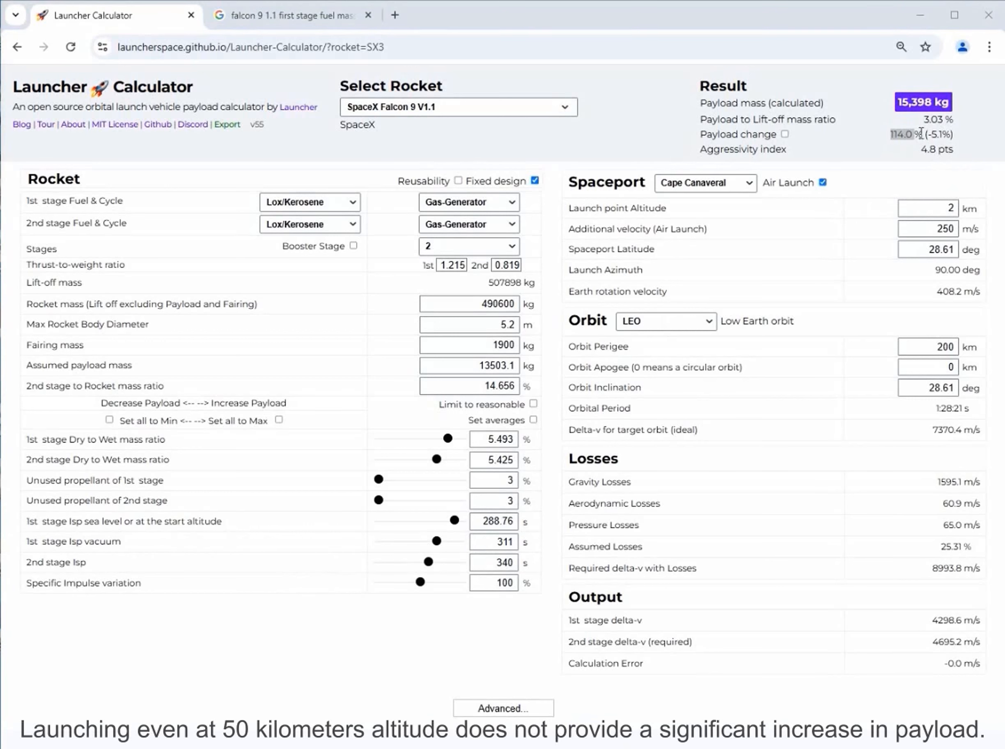
Step: Set the additional air launch velocity to 0 m/s and the launch point altitude to 50 km, and check the payload change
{"action": "left_click_drag", "start_coordinate": [934, 229], "coordinate": [977, 206]}
{"action": "type", "text": "0"}
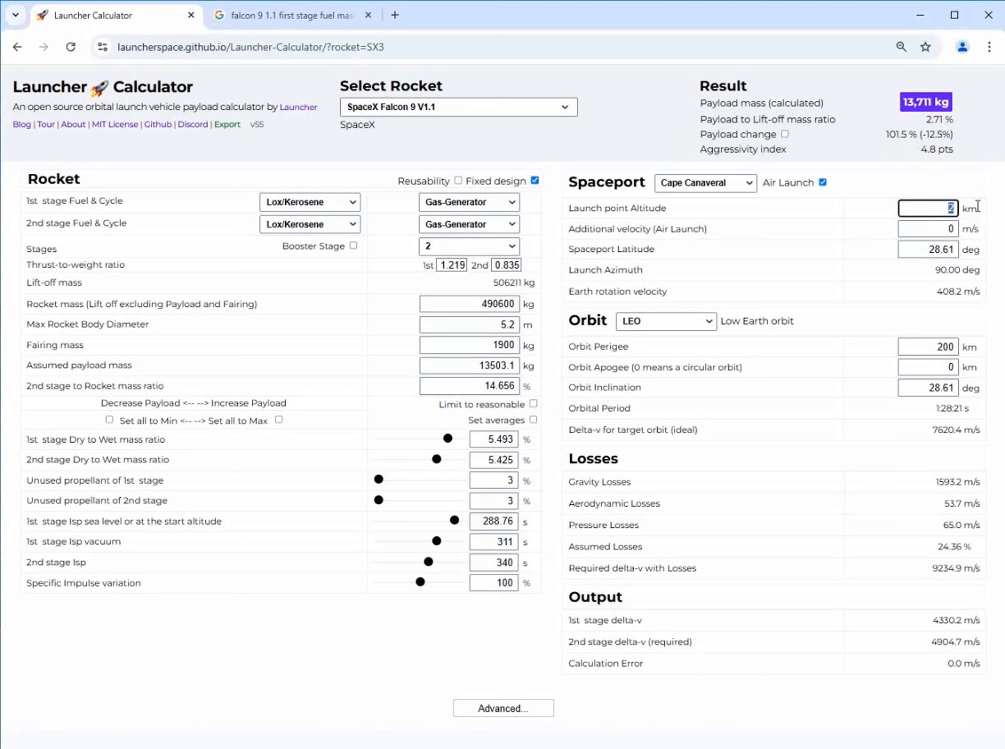
{"action": "type", "text": "50"}
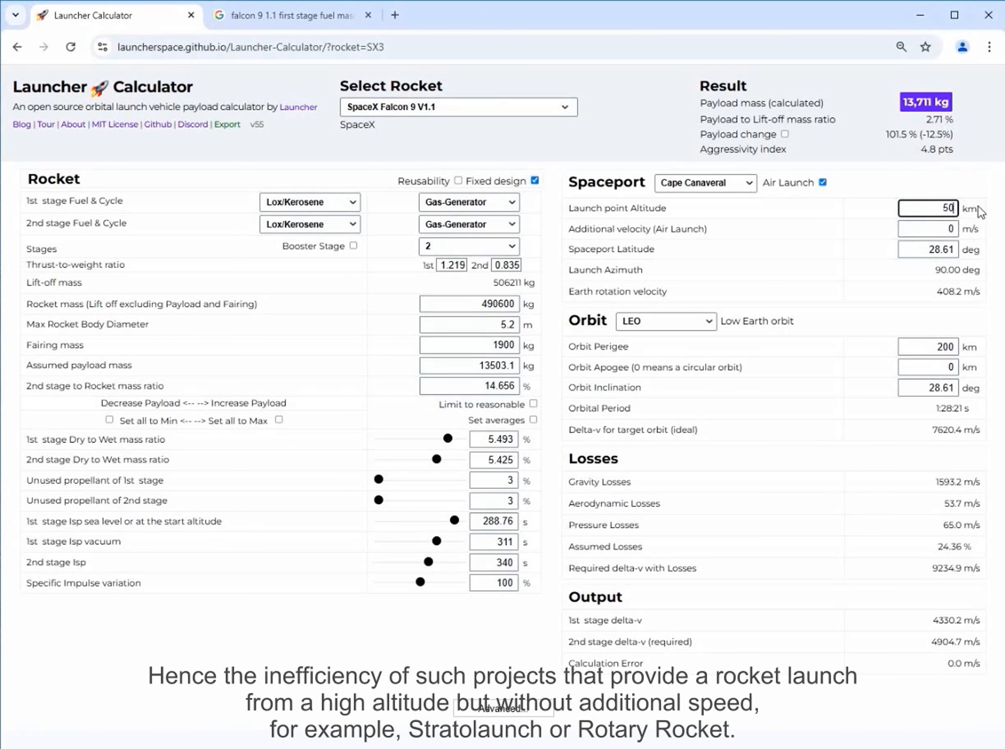
{"action": "left_click", "coordinate": [1002, 204]}
{"action": "left_click_drag", "start_coordinate": [883, 135], "coordinate": [912, 138]}
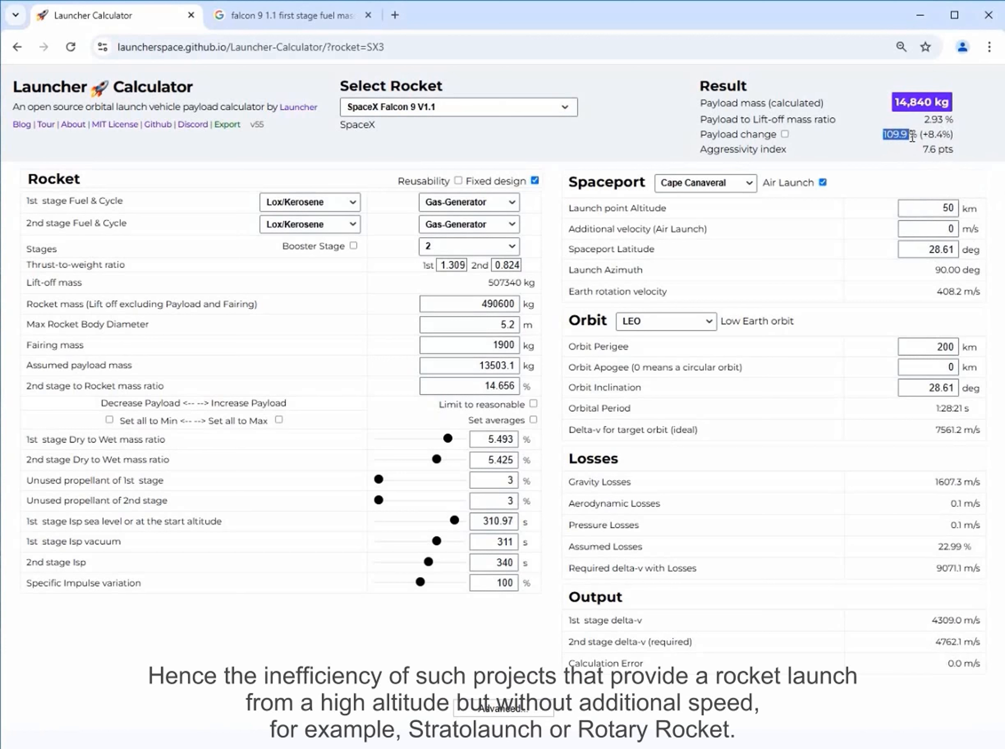
{"action": "left_click", "coordinate": [910, 176]}
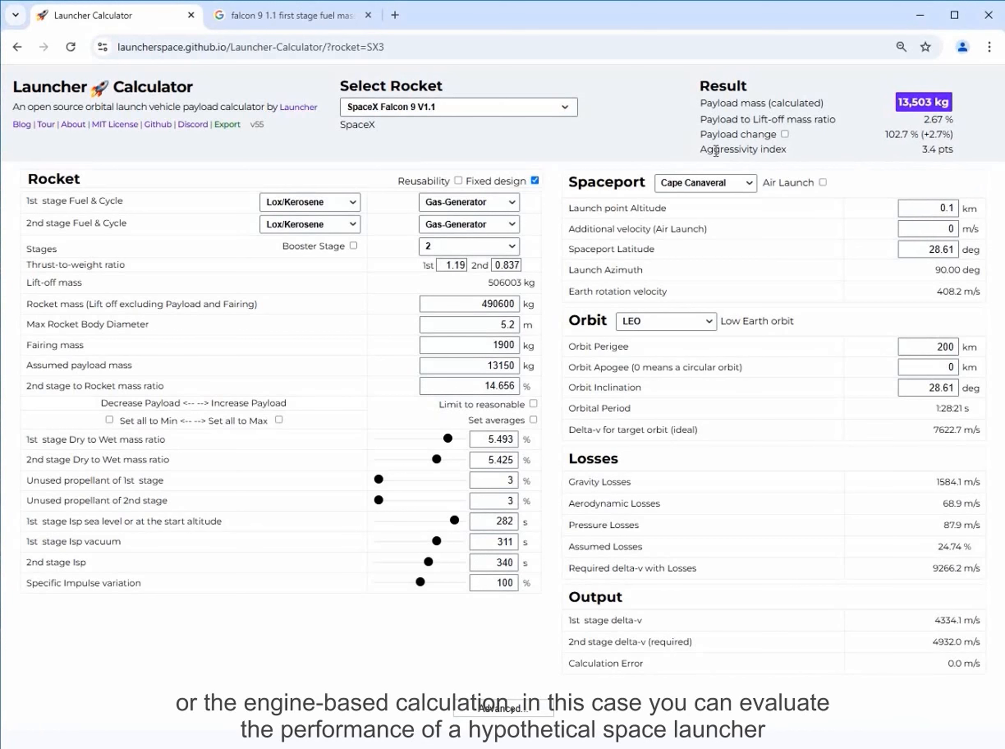
Step: Load the Custom Rocket for an engine-based calculation and choose SpaceX Merlin 1D as its 1st engine
{"action": "left_click", "coordinate": [568, 108]}
{"action": "left_click_drag", "start_coordinate": [570, 166], "coordinate": [566, 106]}
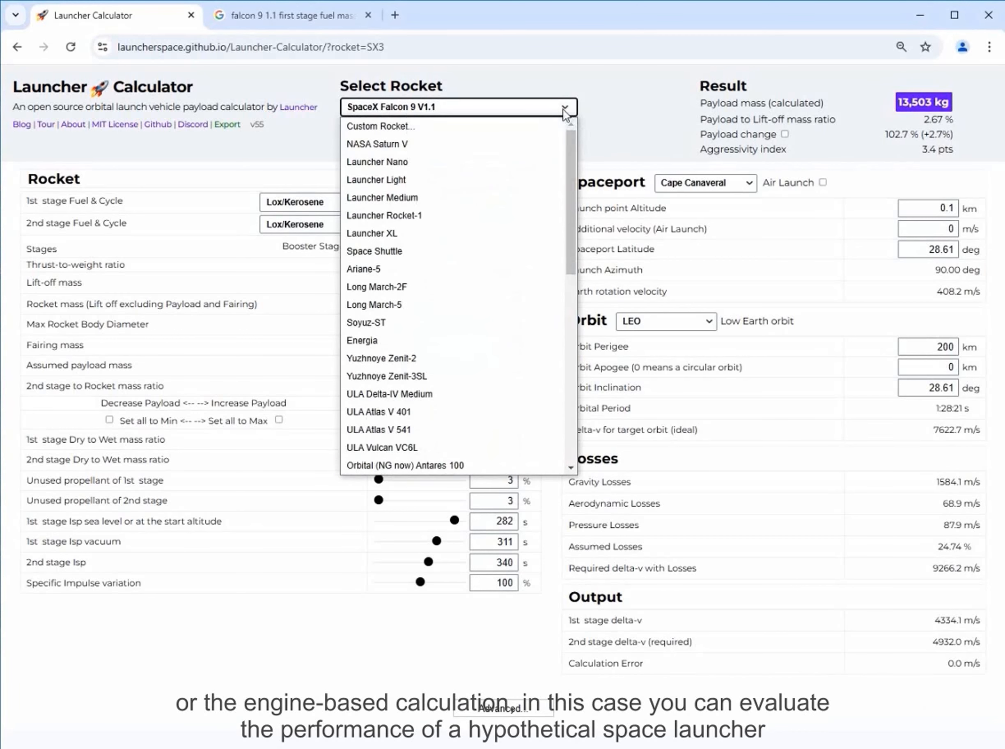
{"action": "left_click", "coordinate": [508, 132]}
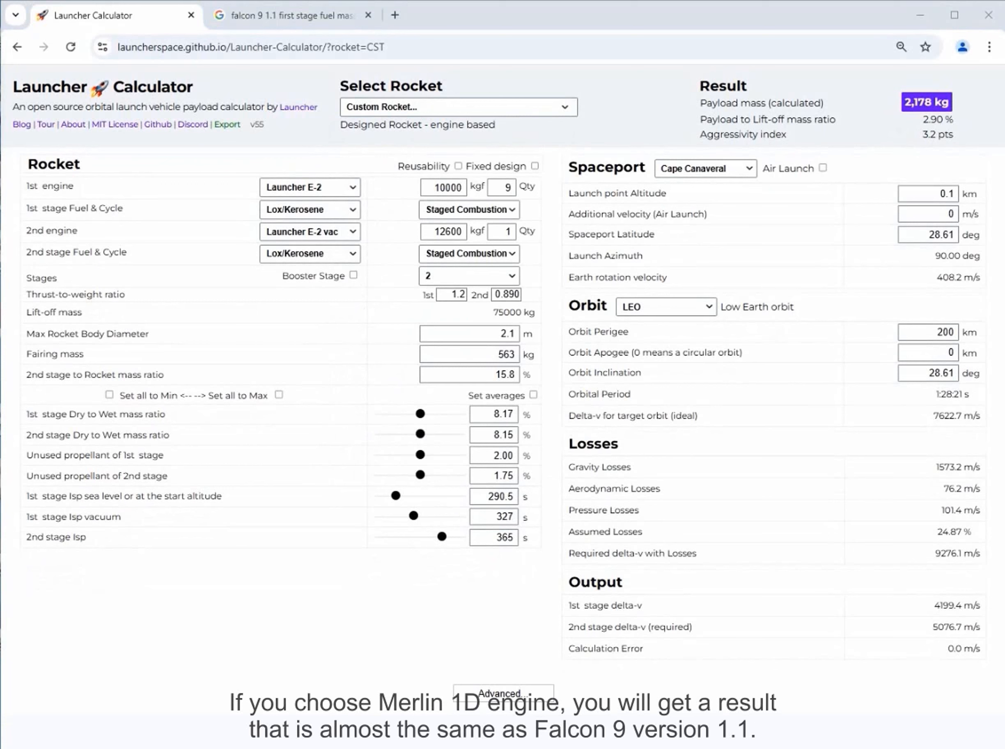
{"action": "left_click", "coordinate": [304, 188]}
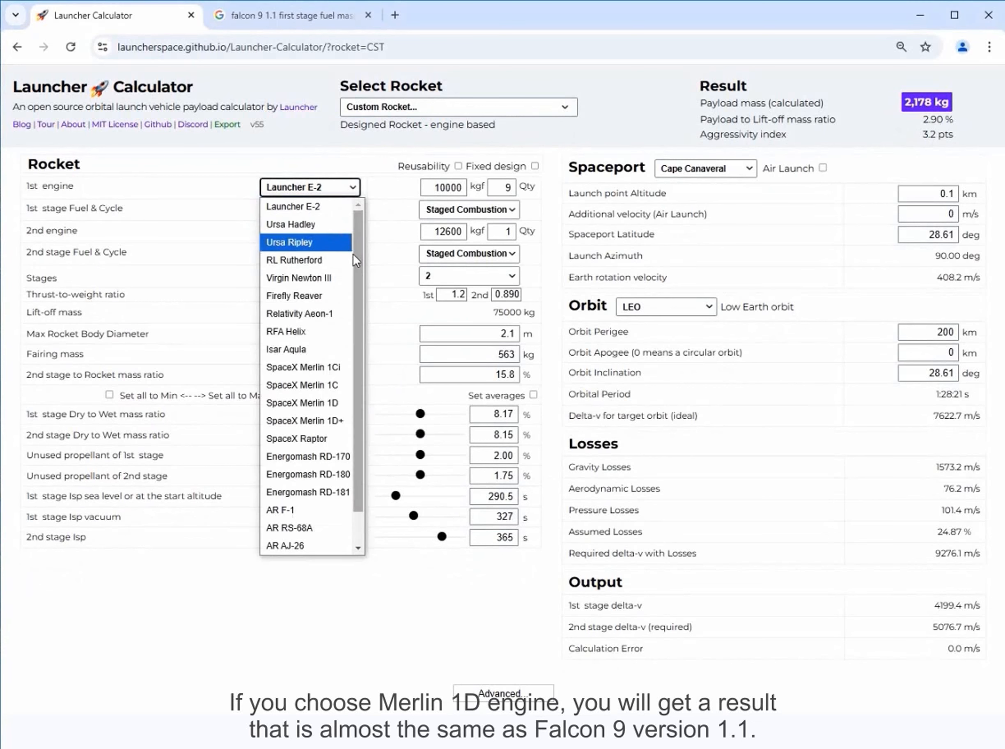
{"action": "scroll", "coordinate": [355, 298], "scroll_direction": "down", "scroll_amount": 1}
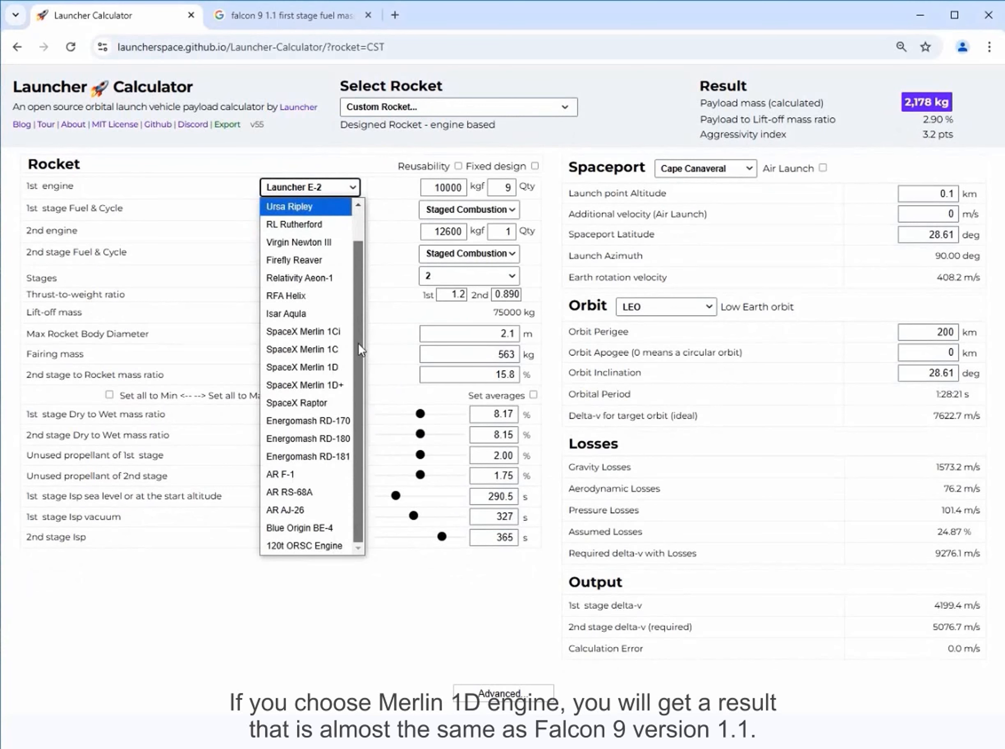
{"action": "left_click", "coordinate": [342, 371]}
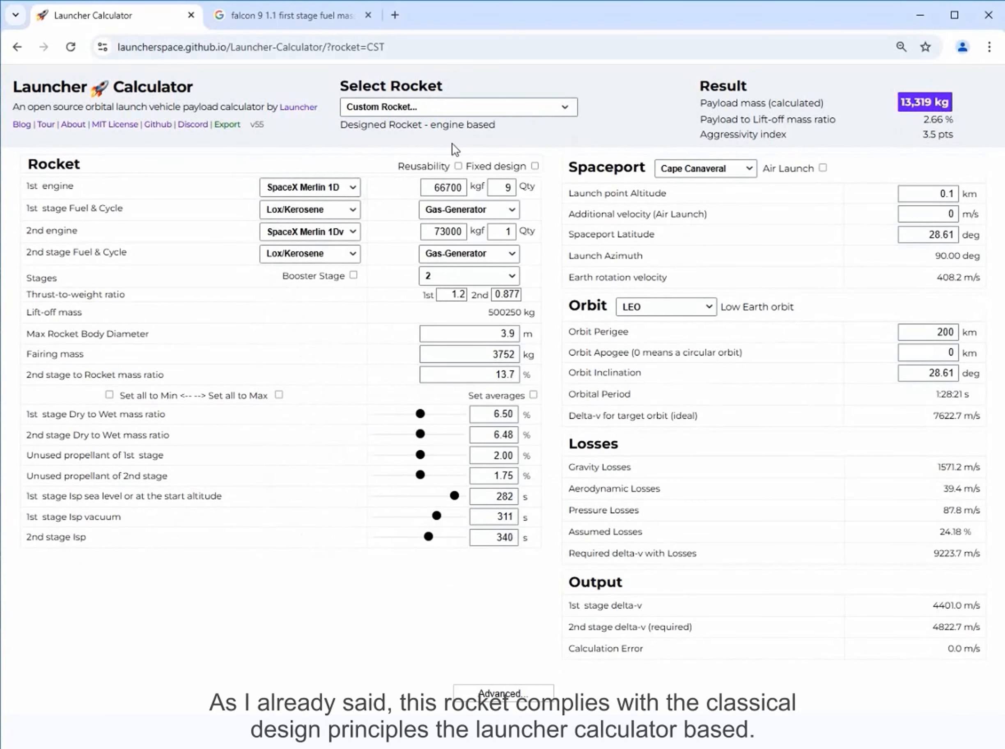
Step: Load the SpaceX Falcon 9 V1.1 rocket again and enable Set averages for its factors
{"action": "left_click", "coordinate": [557, 108]}
{"action": "scroll", "coordinate": [455, 318], "scroll_direction": "down", "scroll_amount": 4}
{"action": "left_click", "coordinate": [455, 339]}
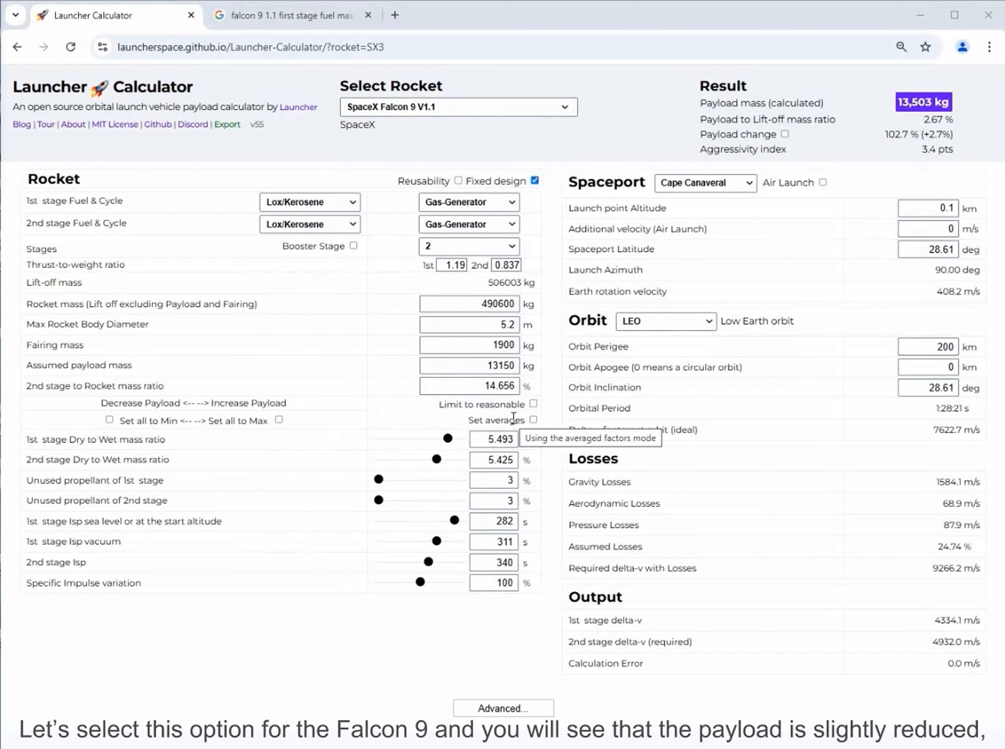
{"action": "left_click", "coordinate": [534, 419]}
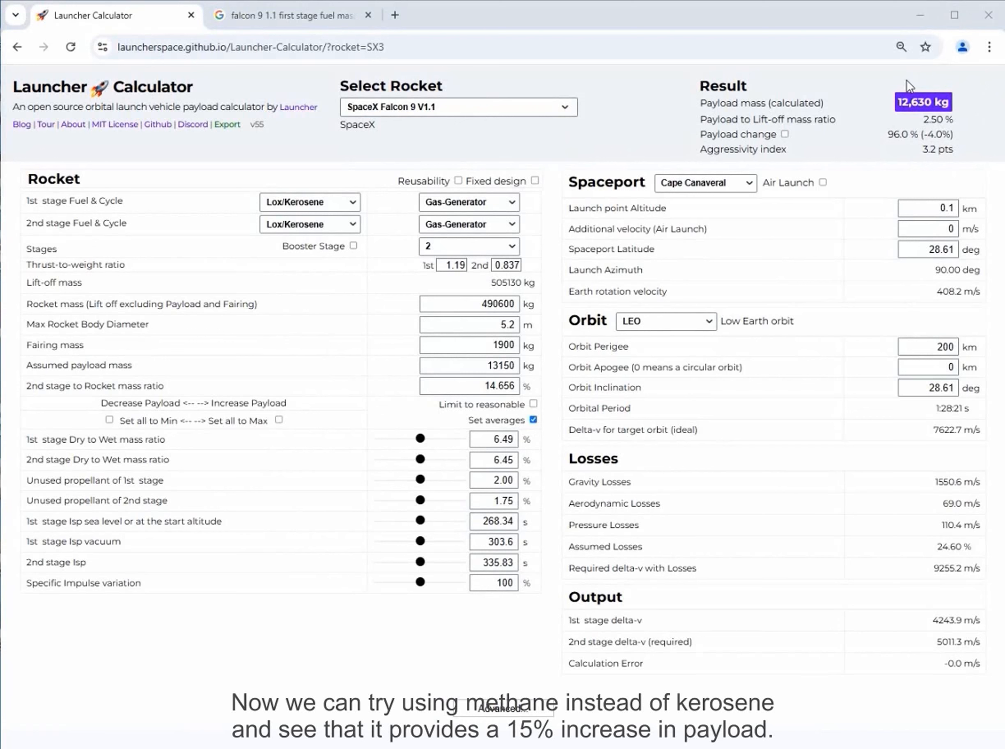
Step: Reset the payload change baseline, set both stages' fuel to Lox/Methane and check the payload change
{"action": "left_click", "coordinate": [786, 135]}
{"action": "left_click", "coordinate": [355, 202]}
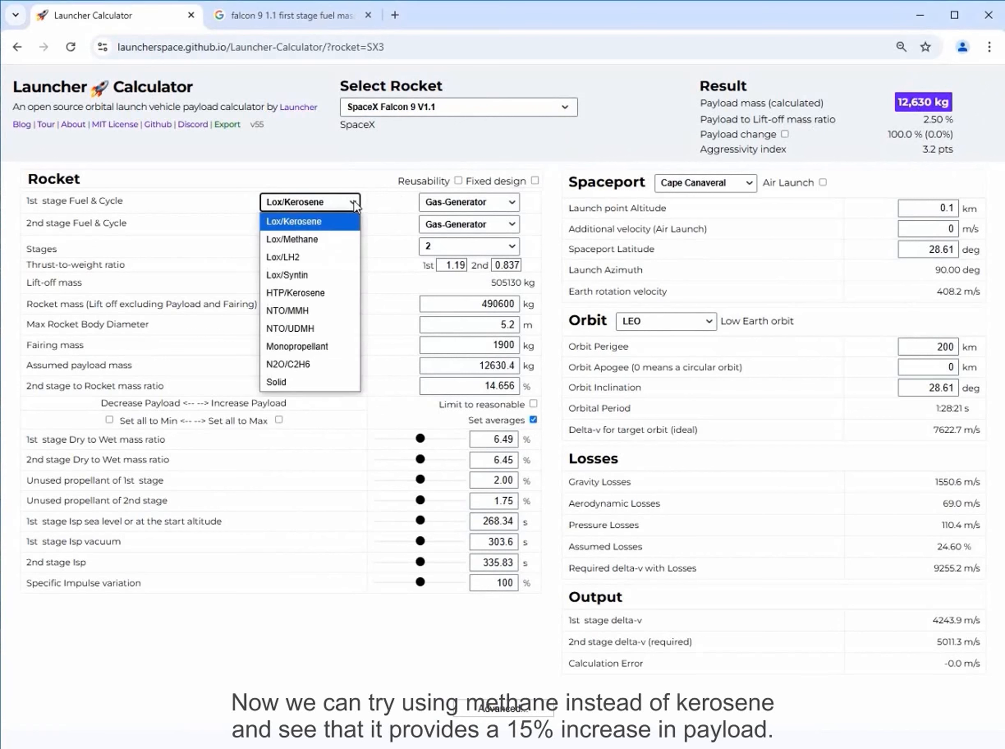
{"action": "left_click", "coordinate": [331, 231]}
{"action": "left_click", "coordinate": [337, 230]}
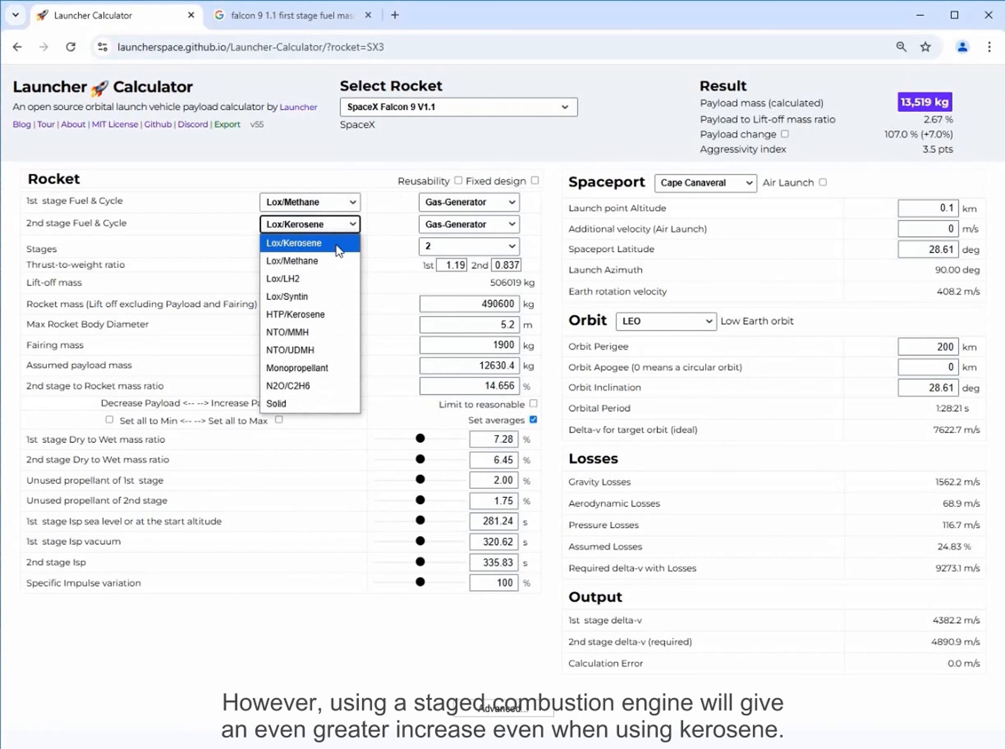
{"action": "left_click", "coordinate": [334, 259]}
{"action": "left_click_drag", "start_coordinate": [910, 134], "coordinate": [888, 145]}
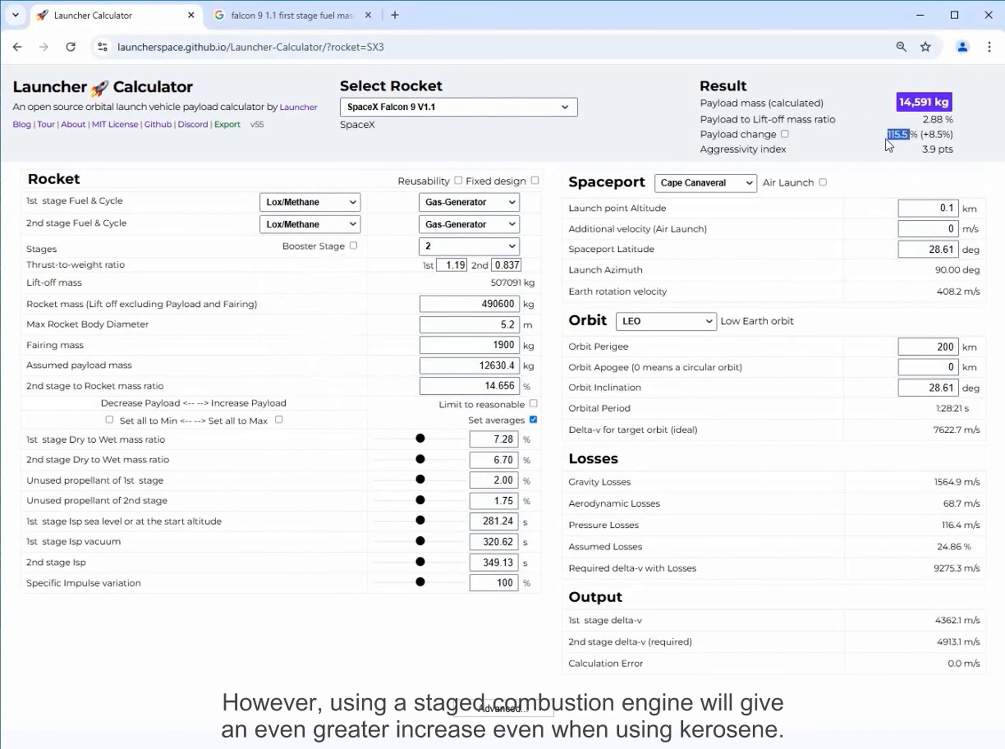
Step: Set the fuel of both stages back to Lox/Kerosene
{"action": "left_click", "coordinate": [352, 204]}
{"action": "left_click", "coordinate": [335, 223]}
{"action": "left_click", "coordinate": [336, 225]}
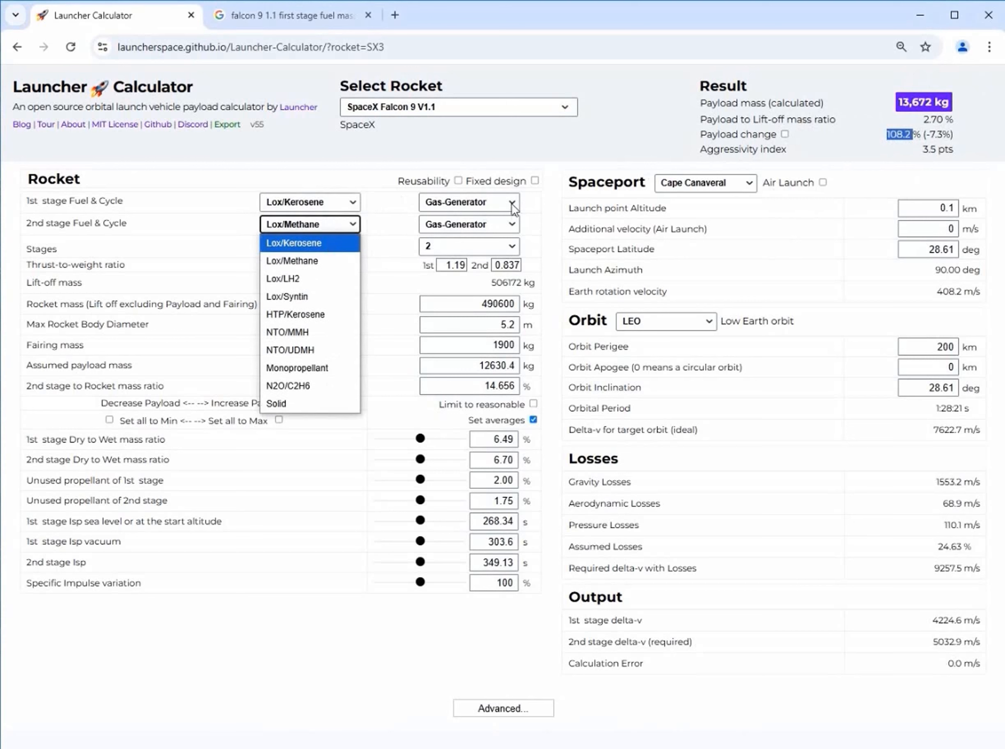
{"action": "left_click", "coordinate": [293, 243]}
Step: Set the engine cycle of both stages to Staged Combustion
{"action": "left_click", "coordinate": [439, 204]}
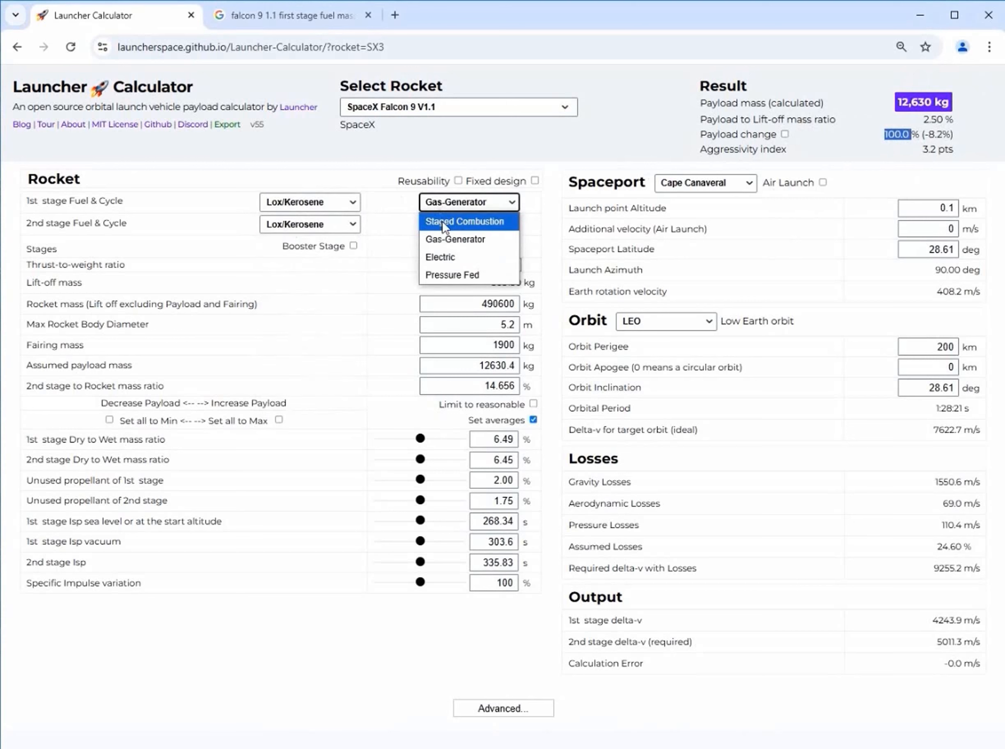
{"action": "left_click", "coordinate": [442, 220]}
{"action": "left_click", "coordinate": [485, 227]}
{"action": "left_click", "coordinate": [480, 239]}
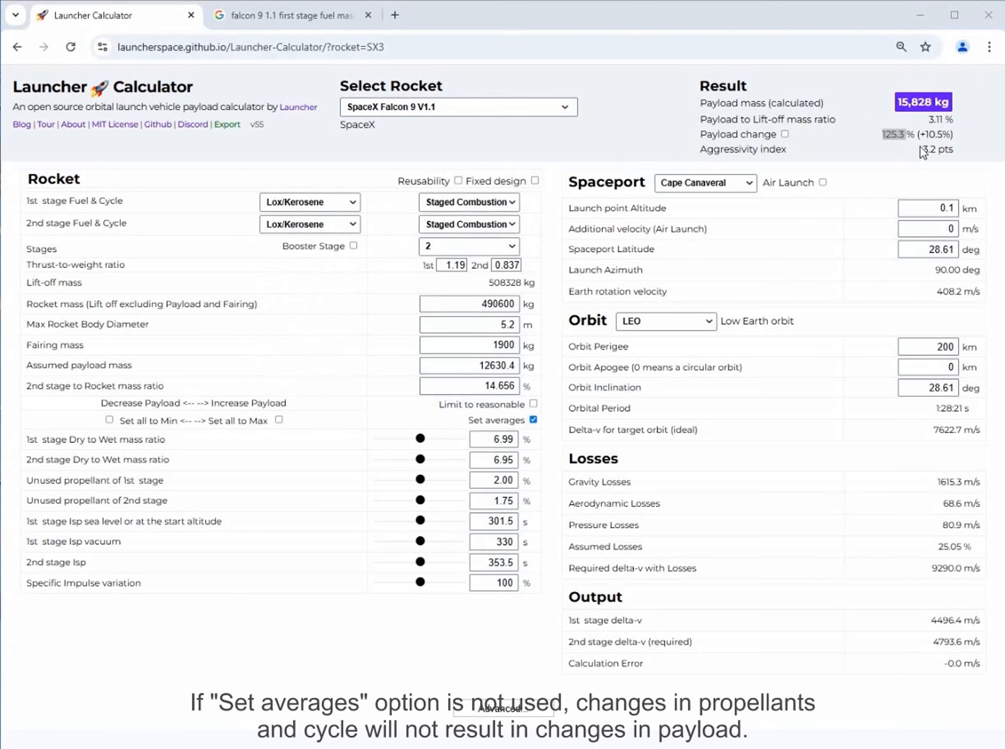
Step: Disable Set averages and reload the page to restore the Falcon 9 V1.1 default parameters
{"action": "left_click", "coordinate": [533, 421]}
{"action": "key", "text": "F5"}
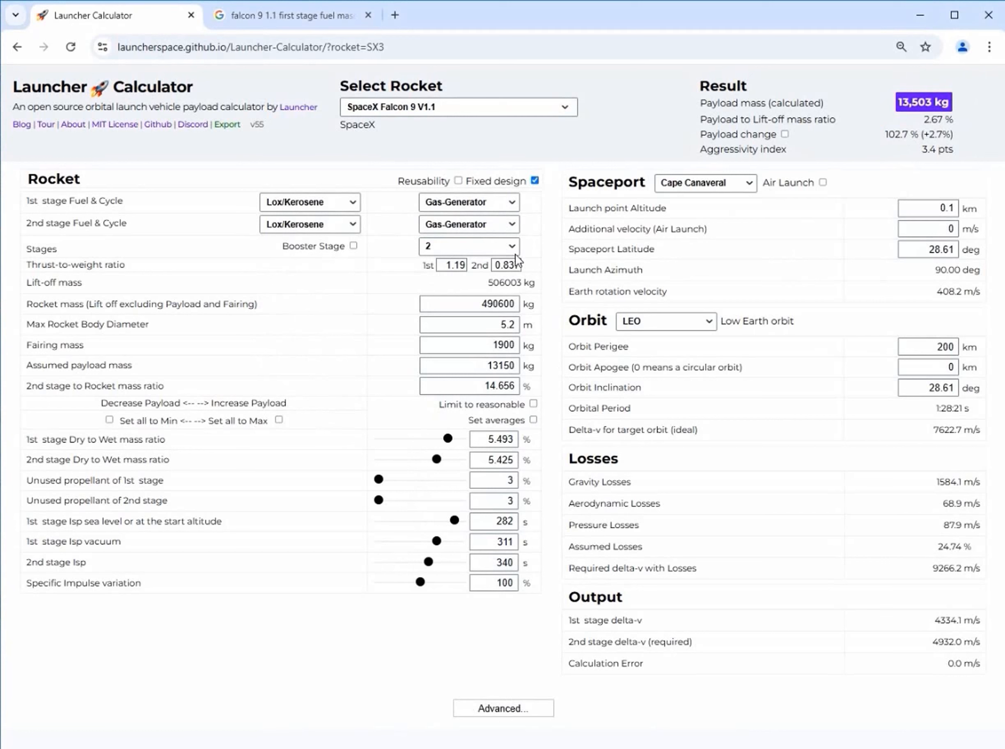
{"action": "mouse_move", "coordinate": [473, 205]}
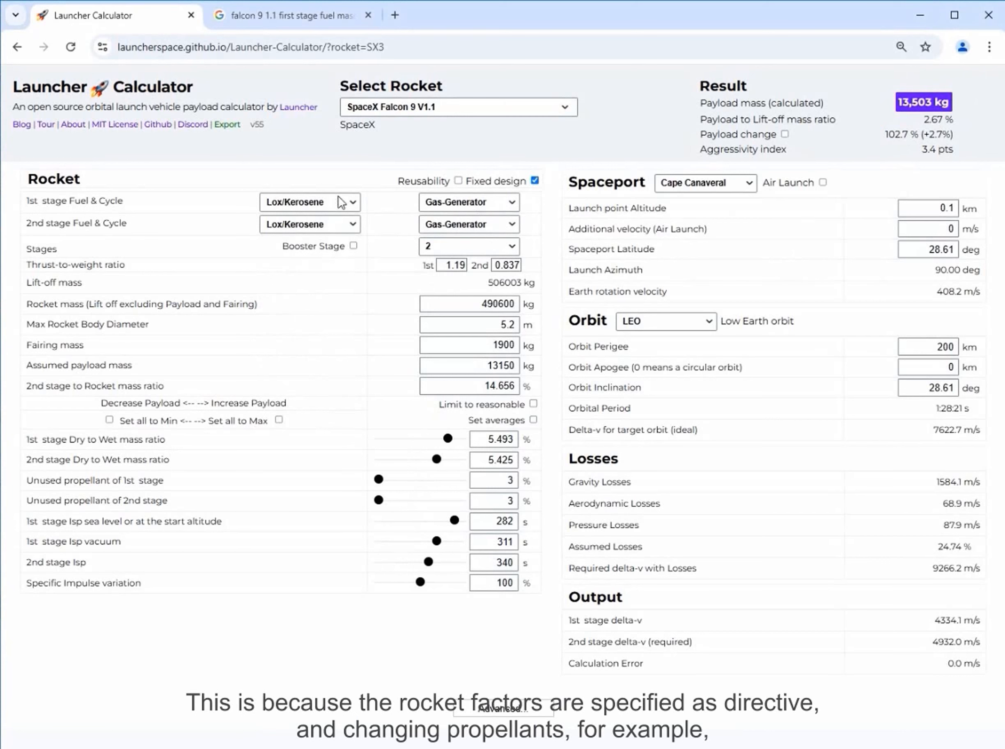
Step: Set the fuel of both stages to Solid and check the aggressivity index and its explanation
{"action": "mouse_move", "coordinate": [319, 201]}
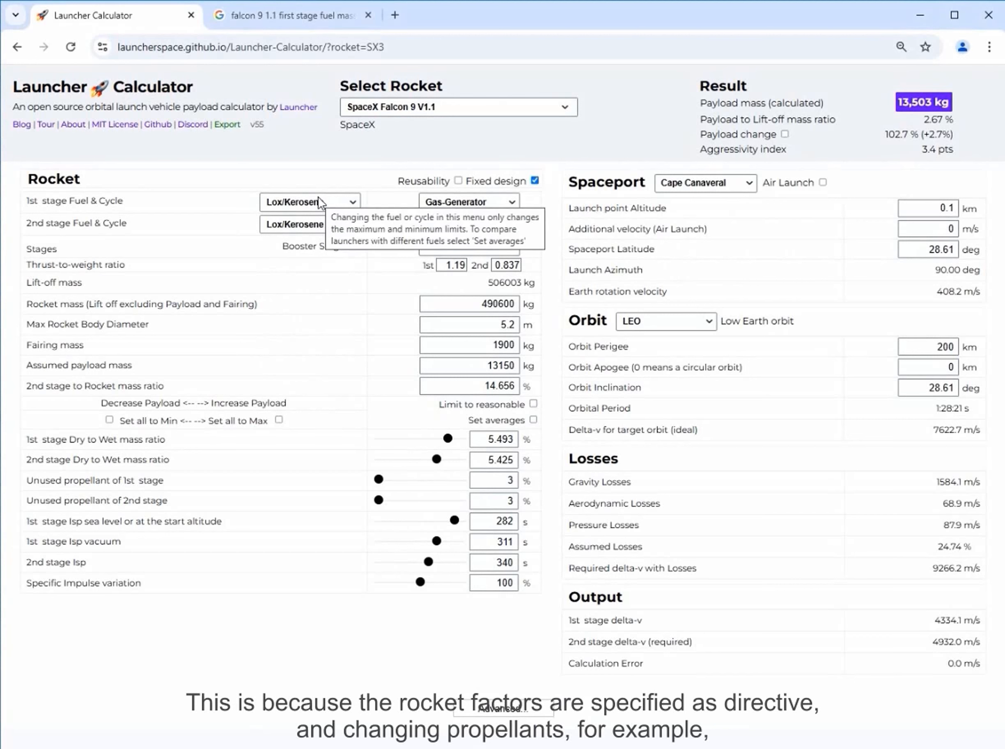
{"action": "mouse_move", "coordinate": [498, 524]}
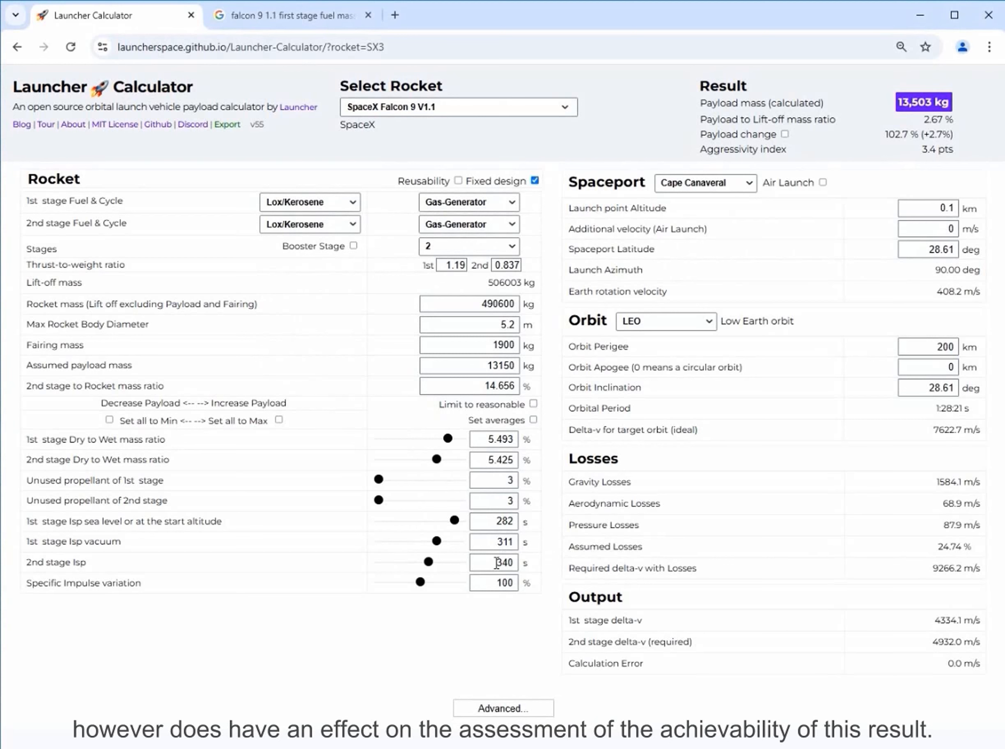
{"action": "mouse_move", "coordinate": [497, 562]}
{"action": "mouse_move", "coordinate": [745, 153]}
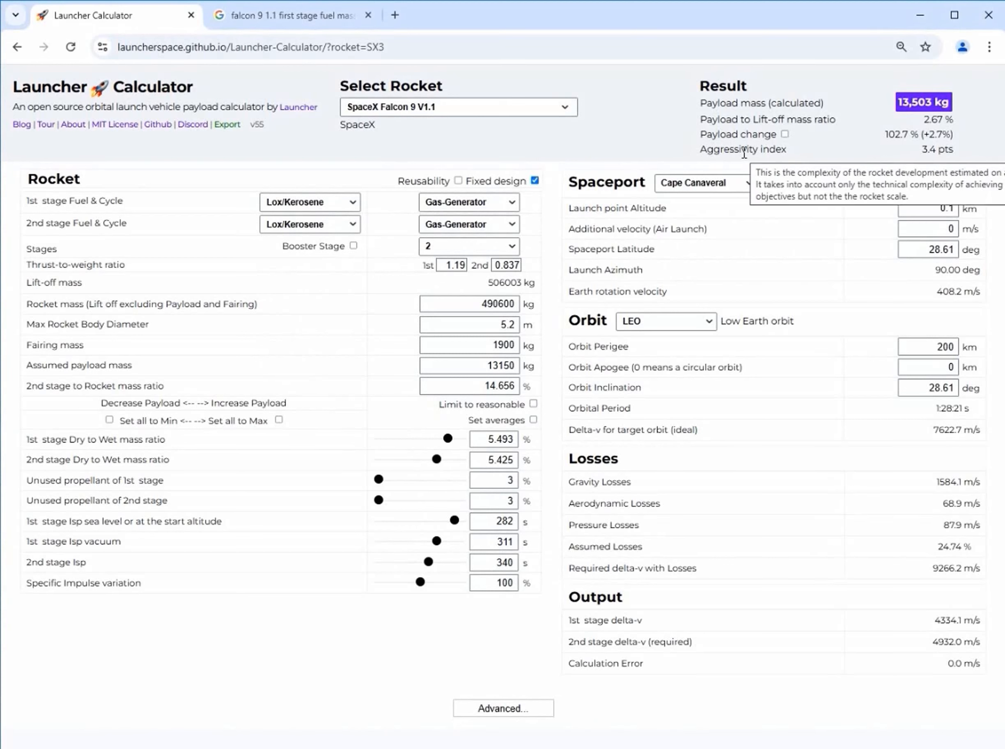
{"action": "left_click", "coordinate": [342, 205]}
{"action": "left_click", "coordinate": [321, 380]}
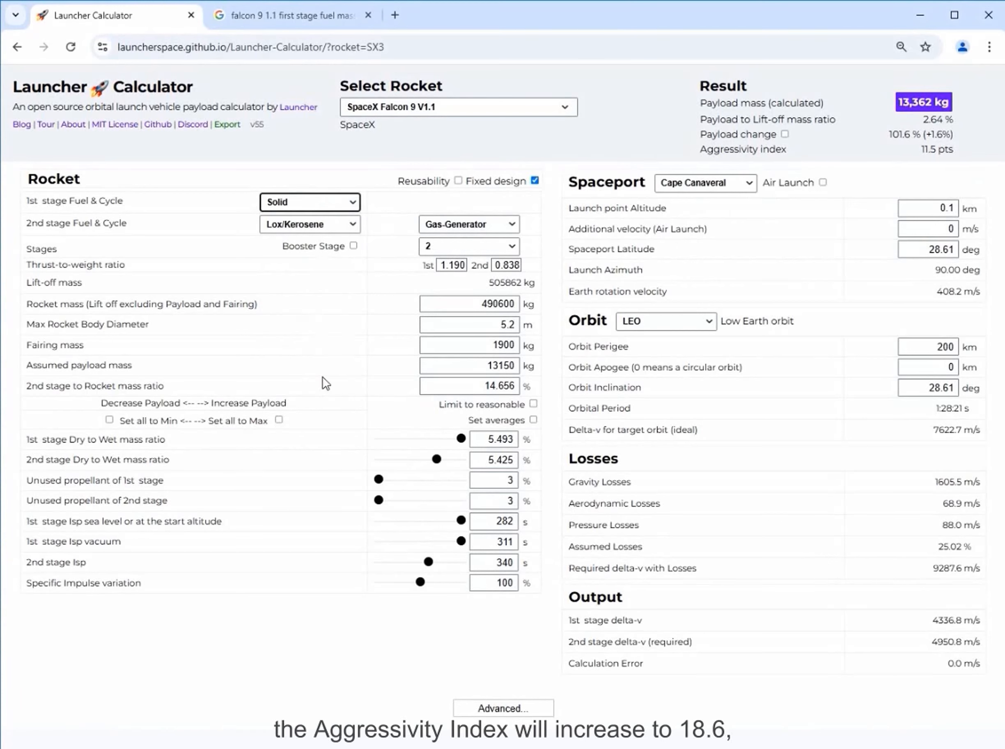
{"action": "left_click", "coordinate": [331, 224]}
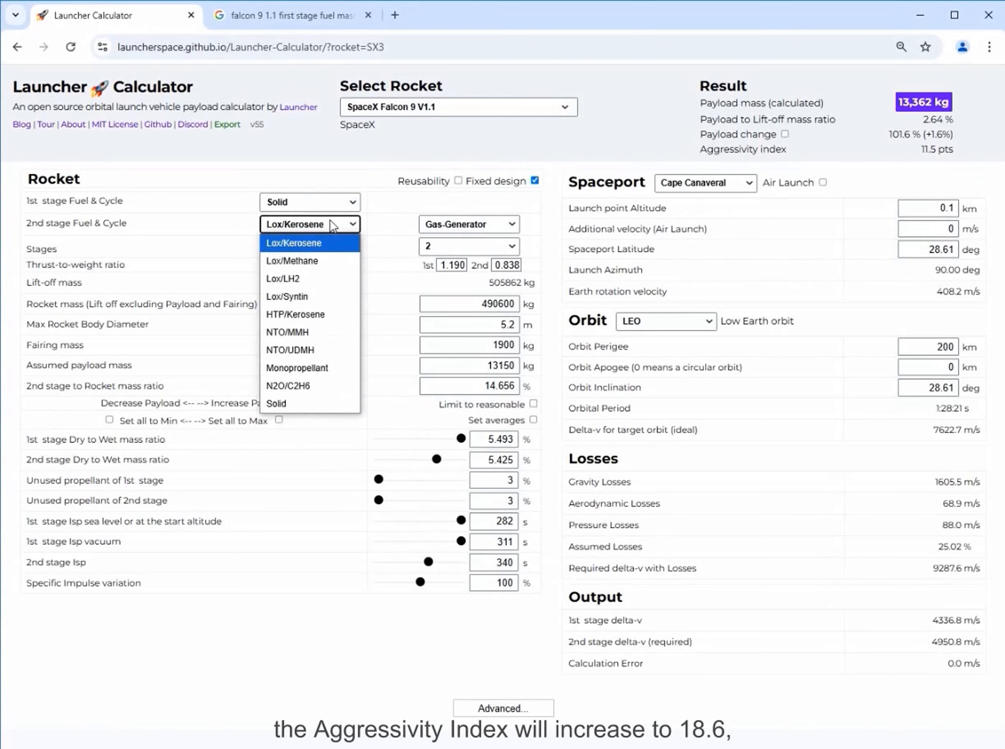
{"action": "left_click", "coordinate": [319, 404]}
{"action": "left_click_drag", "start_coordinate": [936, 149], "coordinate": [913, 149]}
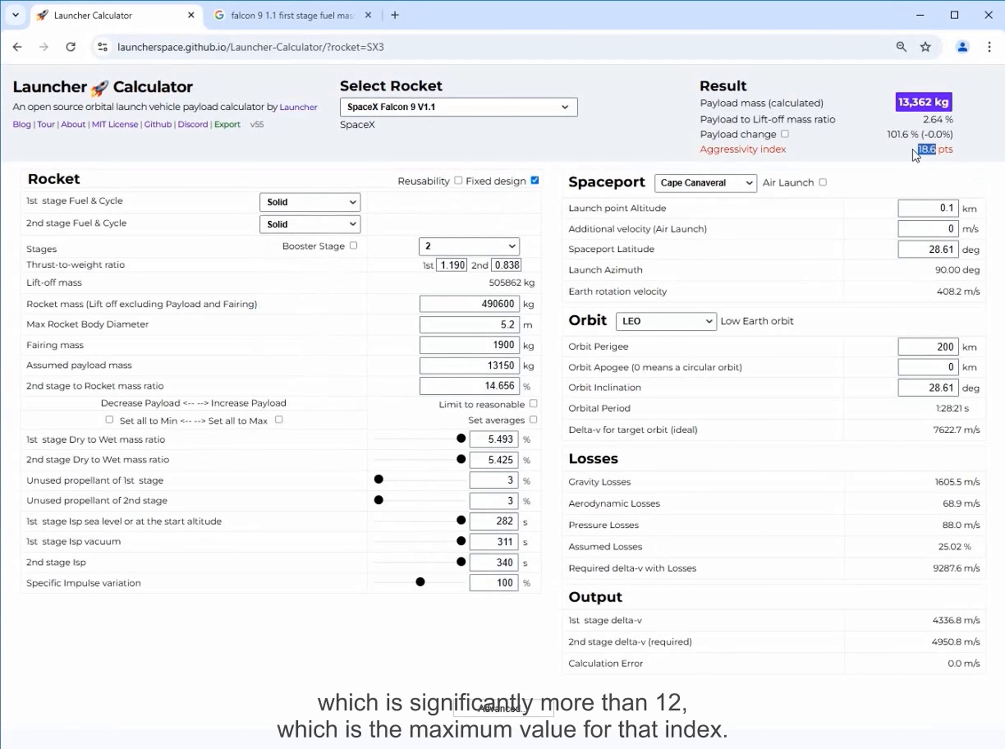
{"action": "mouse_move", "coordinate": [741, 149]}
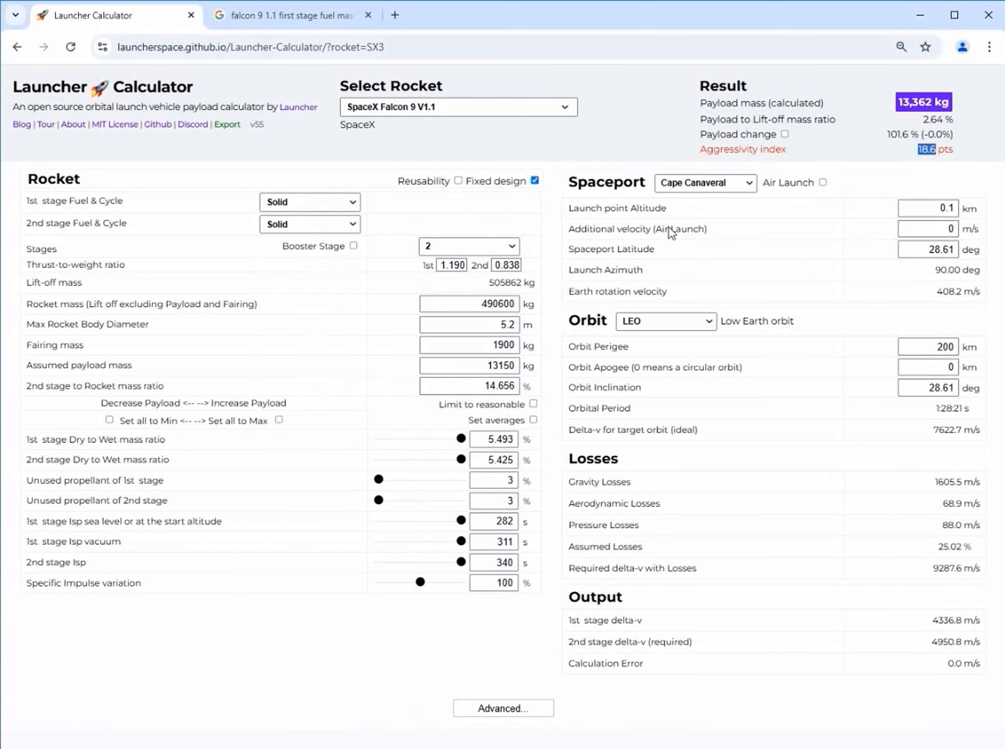
Step: Enable Limit to reasonable and inspect the resulting dry-to-wet mass ratios and first-stage sea-level Isp
{"action": "left_click", "coordinate": [534, 403]}
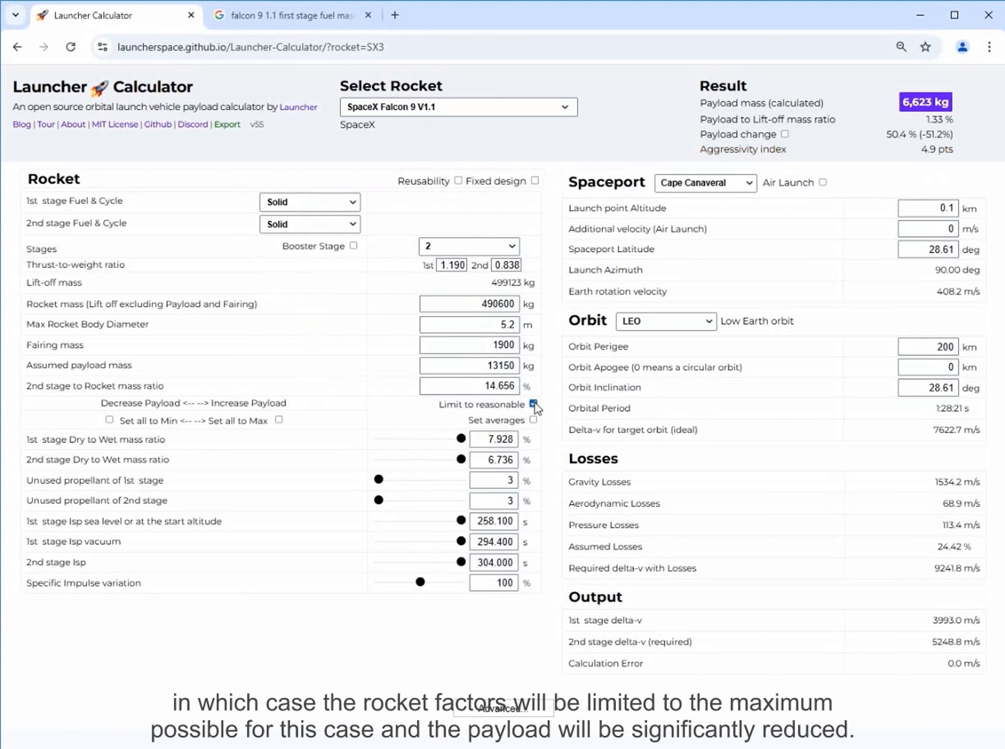
{"action": "double_click", "coordinate": [484, 441]}
{"action": "double_click", "coordinate": [485, 461]}
{"action": "double_click", "coordinate": [487, 522]}
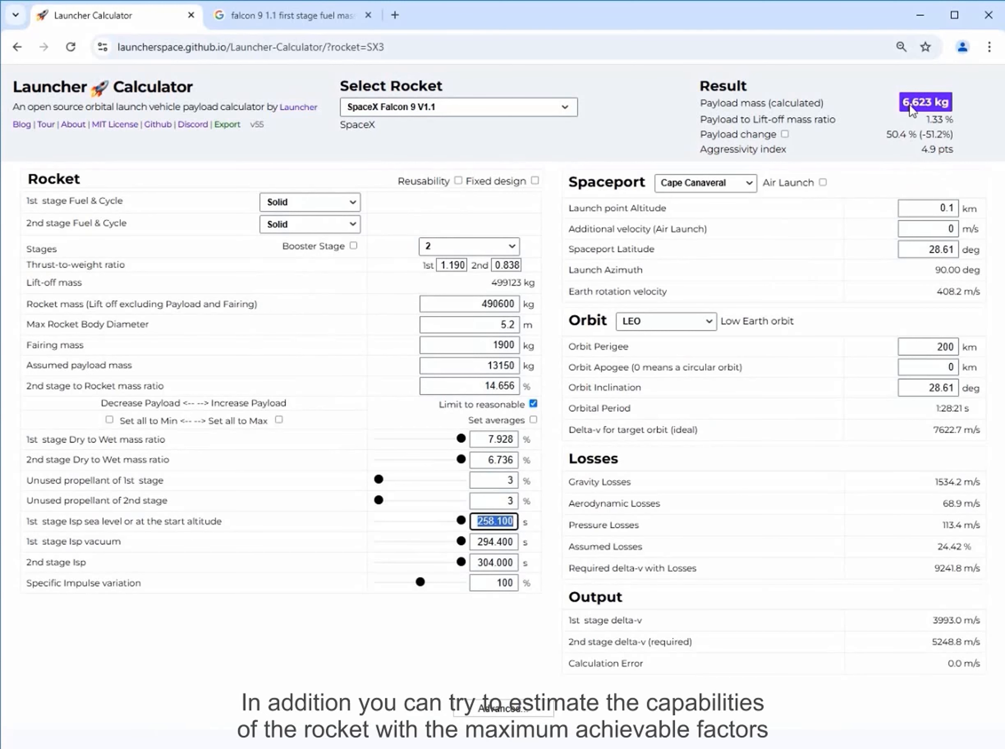
Step: Set all rocket factors to their maximum, and then to their minimum, for the all-solid rocket
{"action": "left_click", "coordinate": [279, 419]}
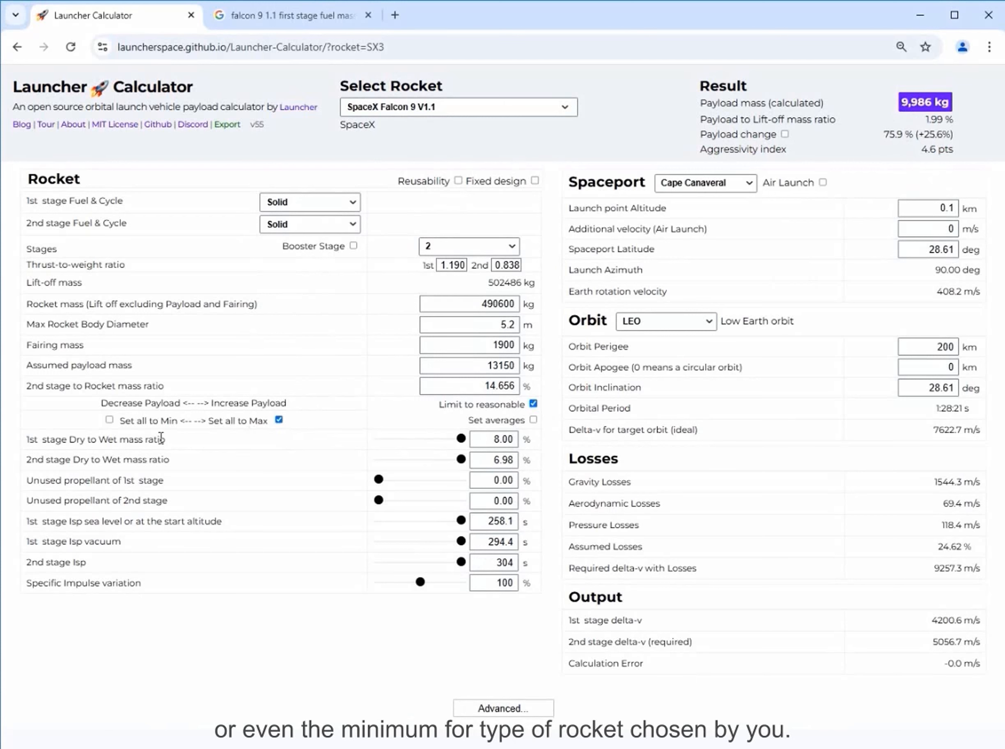
{"action": "left_click", "coordinate": [110, 420]}
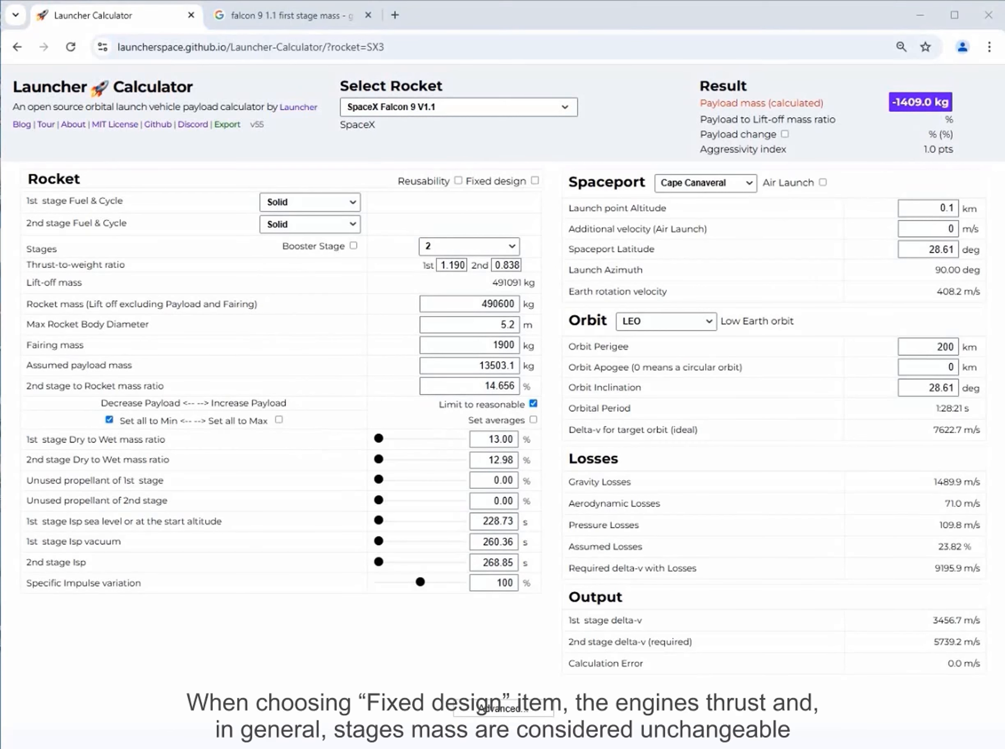
Step: Examine the Fixed design option's explanation and the rocket mass, thrust-to-weight and second-stage mass ratio fields it concerns
{"action": "left_click", "coordinate": [536, 181]}
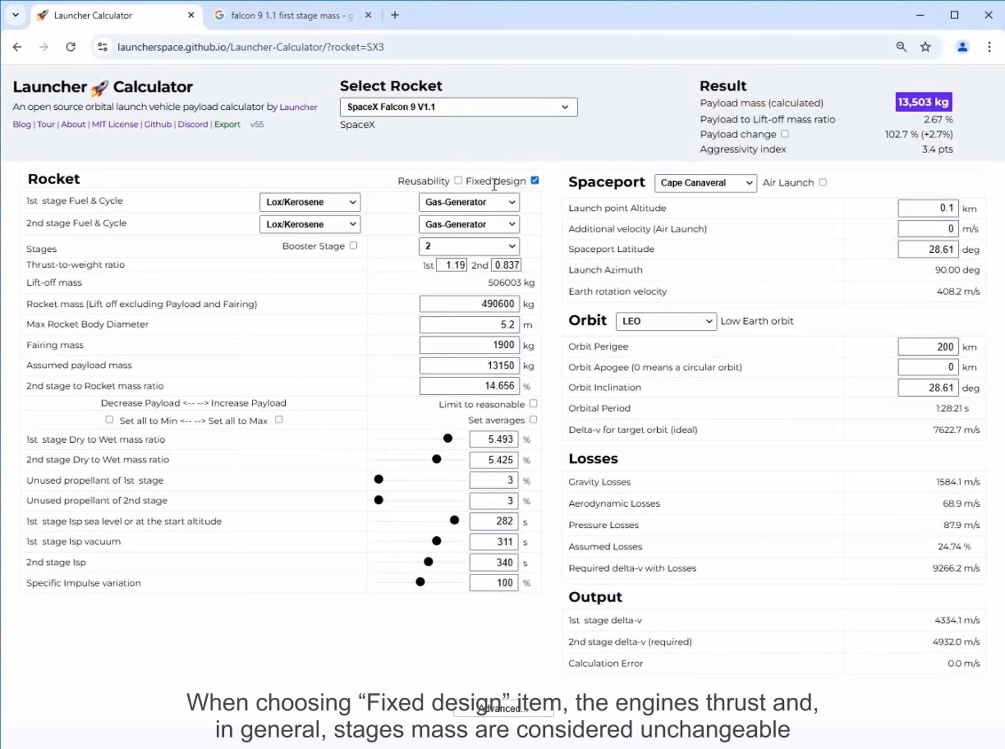
{"action": "mouse_move", "coordinate": [494, 186]}
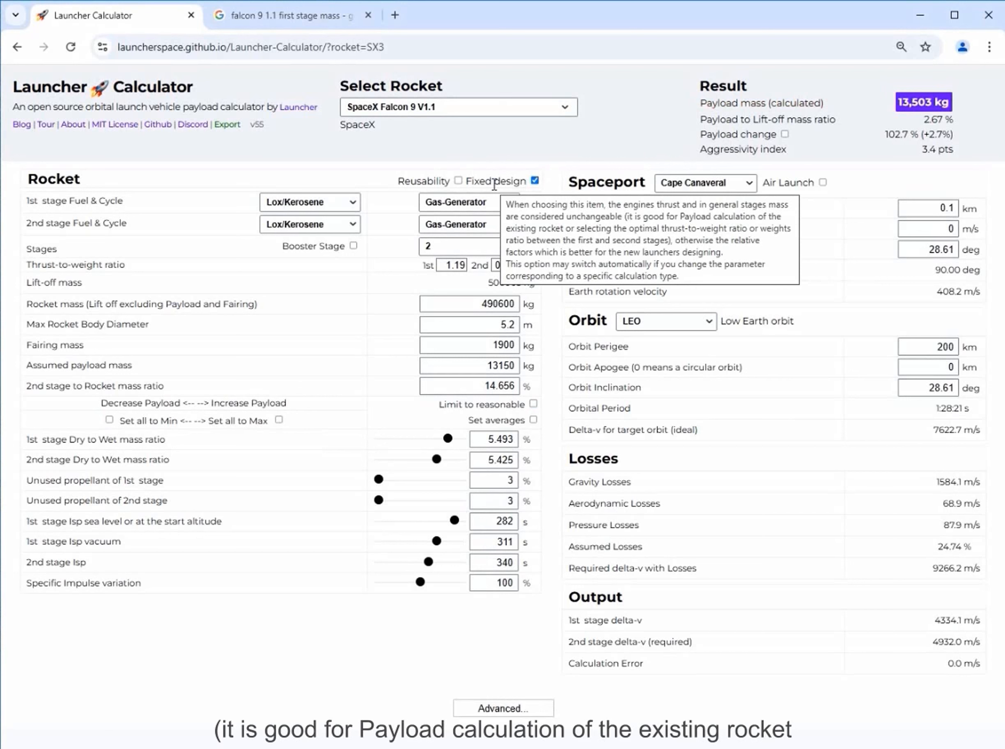
{"action": "left_click_drag", "start_coordinate": [477, 303], "coordinate": [526, 305]}
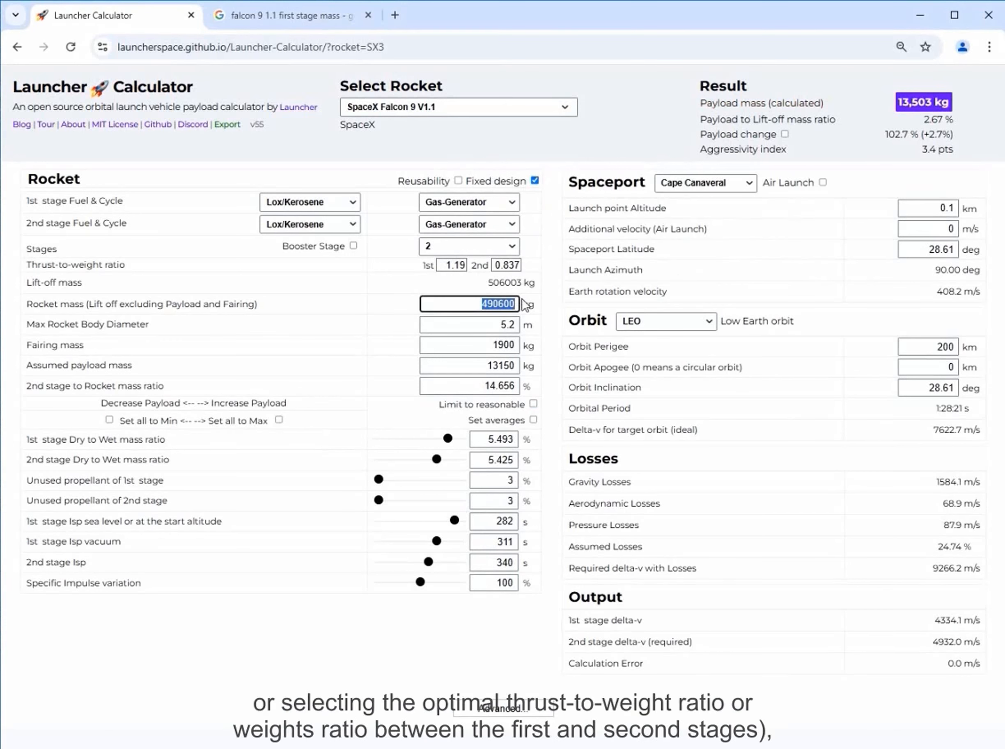
{"action": "left_click", "coordinate": [453, 264]}
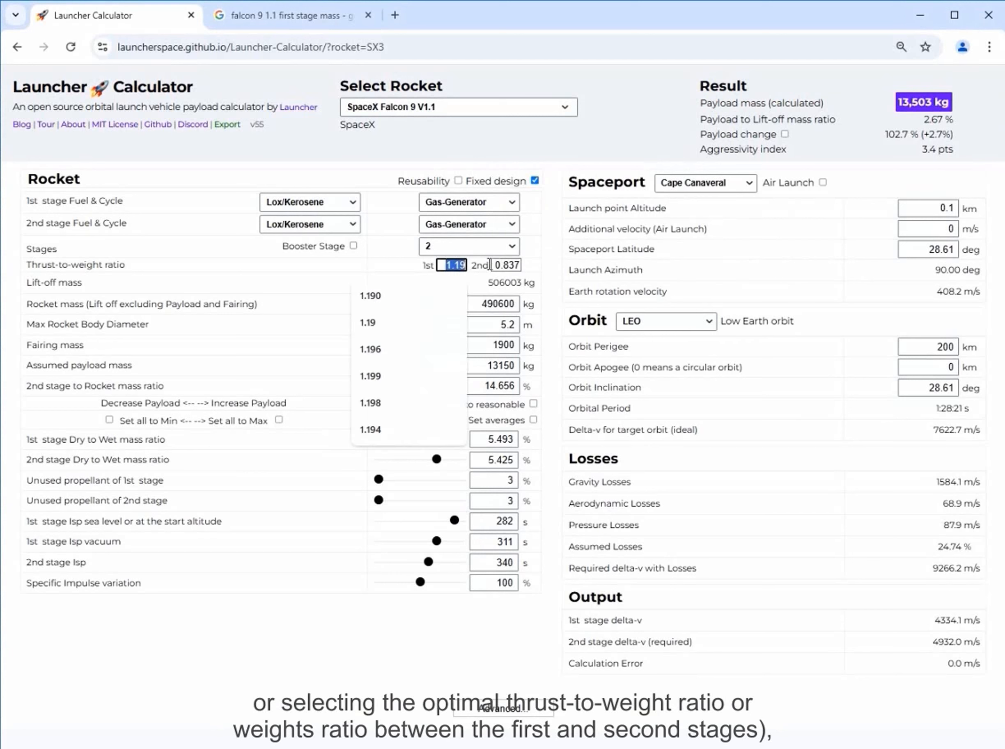
{"action": "left_click_drag", "start_coordinate": [494, 265], "coordinate": [528, 263]}
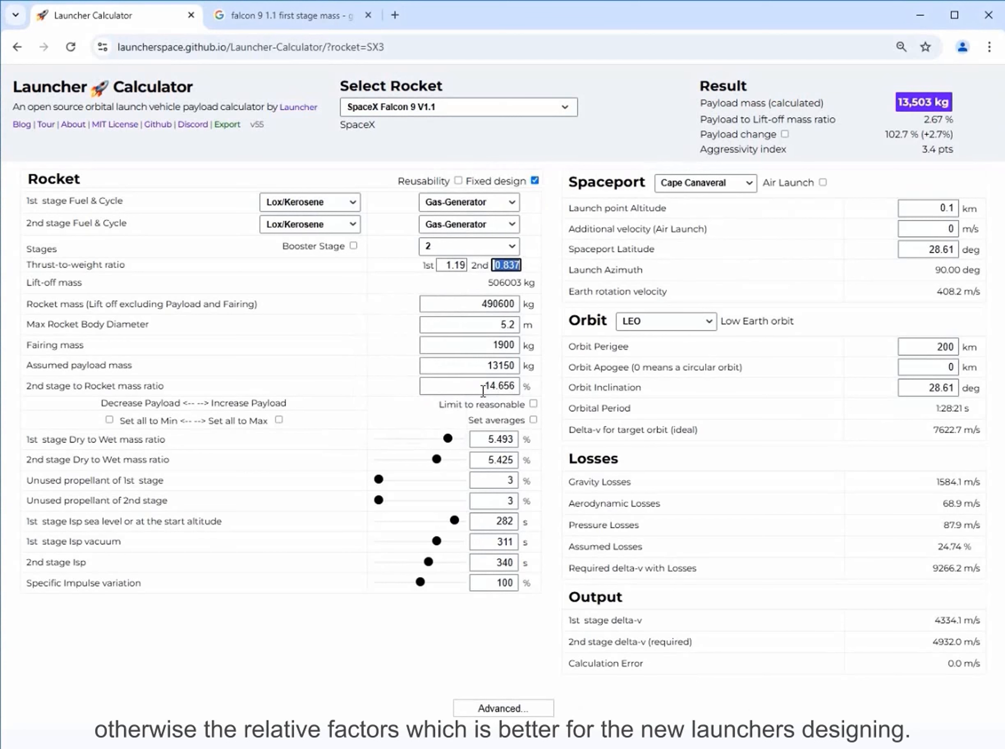
{"action": "left_click_drag", "start_coordinate": [481, 386], "coordinate": [523, 387]}
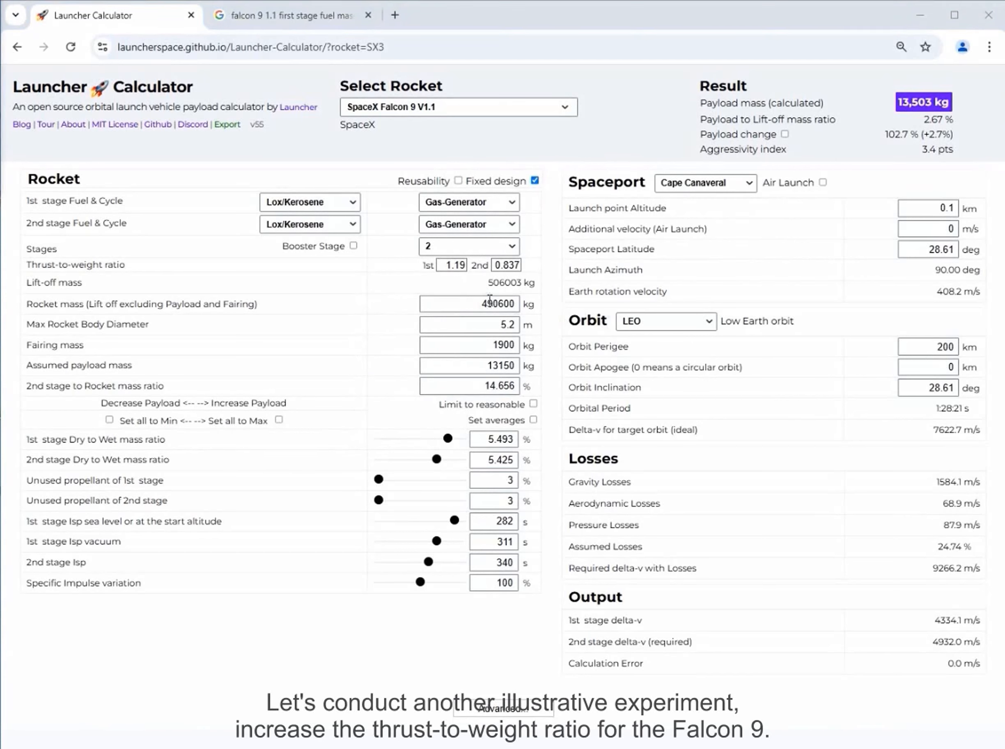
Step: With Fixed design enabled, set the first-stage thrust-to-weight ratio of the Falcon 9 V1.1 to 1.6
{"action": "double_click", "coordinate": [453, 265]}
{"action": "type", "text": "1"}
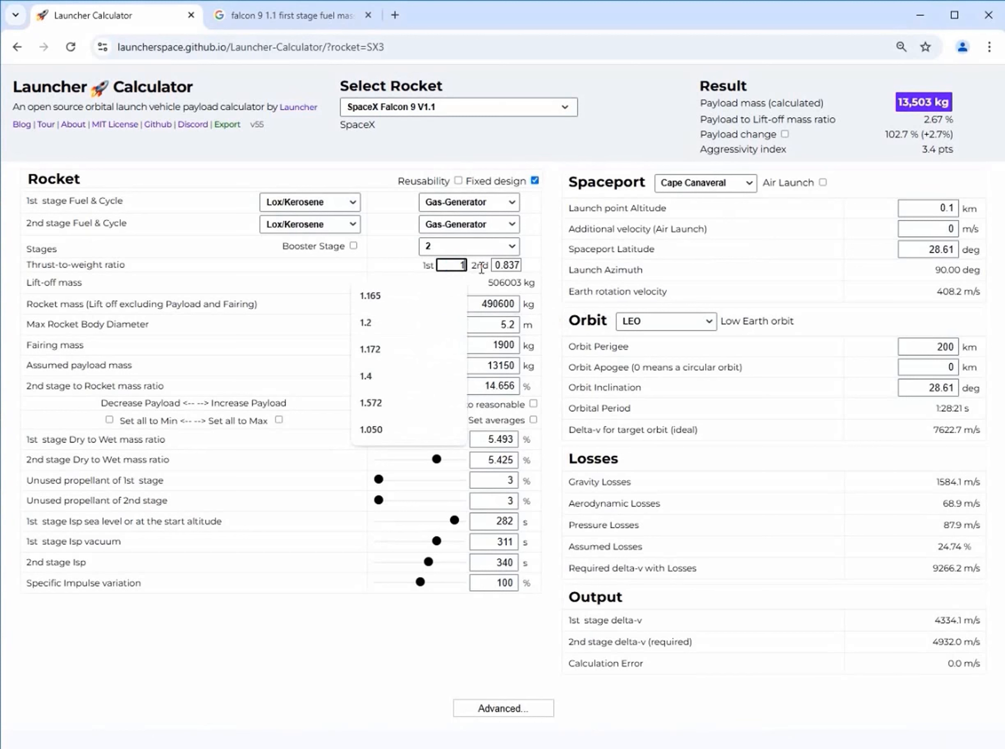
{"action": "type", "text": ".6"}
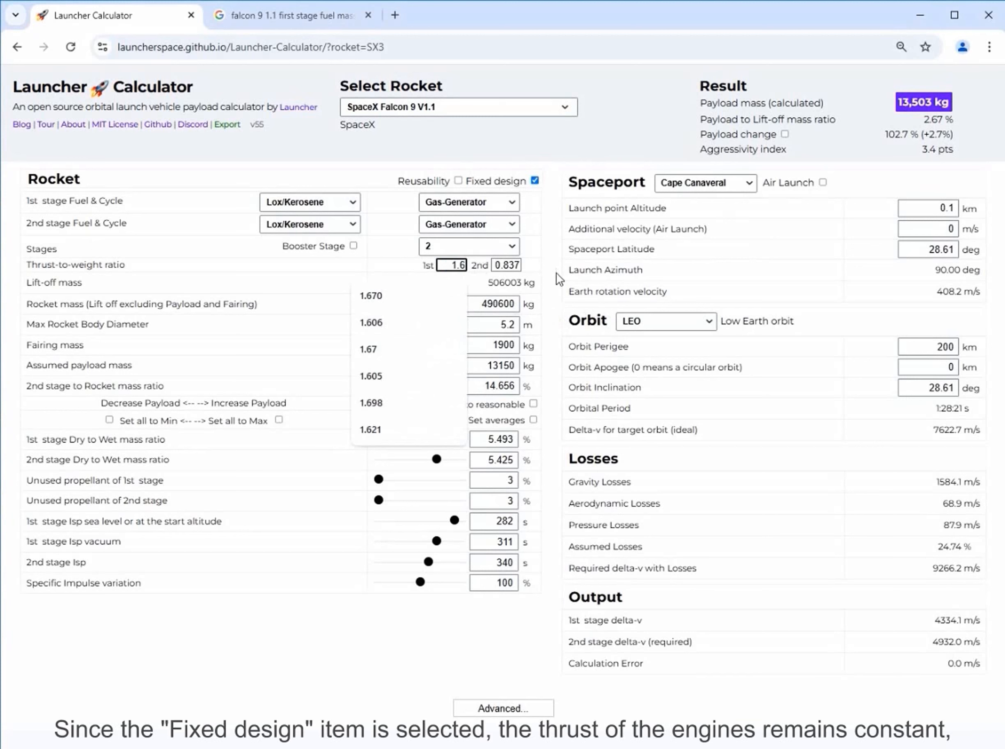
{"action": "left_click", "coordinate": [556, 273]}
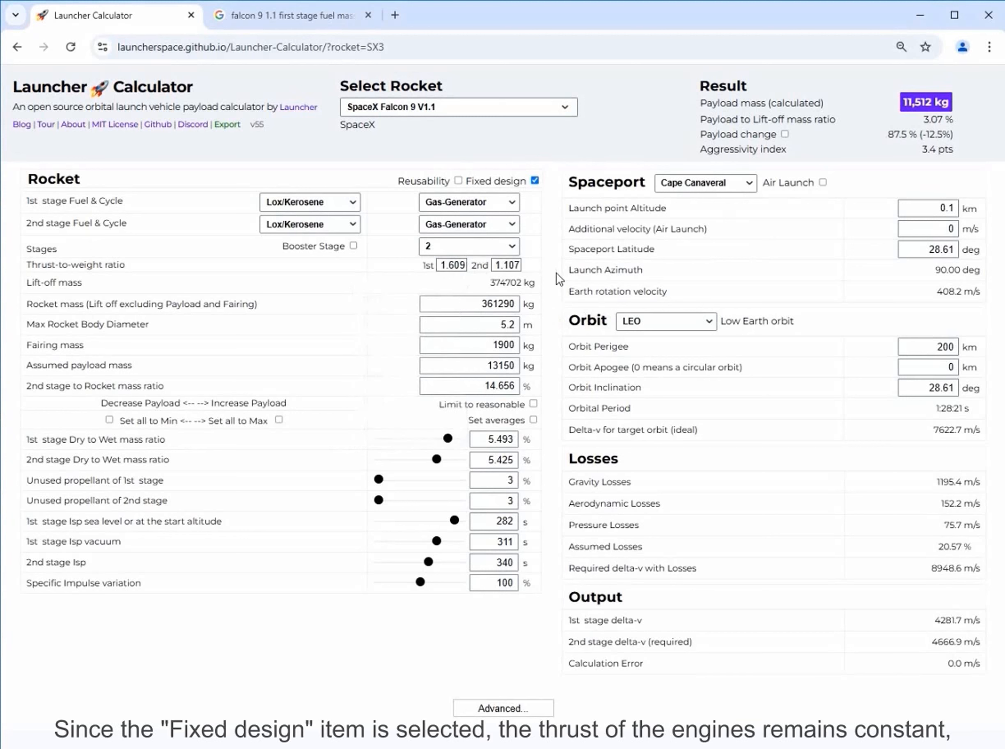
Step: Examine the recalculated rocket mass, payload to lift-off mass ratio and gravity losses
{"action": "left_click", "coordinate": [483, 301]}
{"action": "left_click_drag", "start_coordinate": [483, 301], "coordinate": [518, 304]}
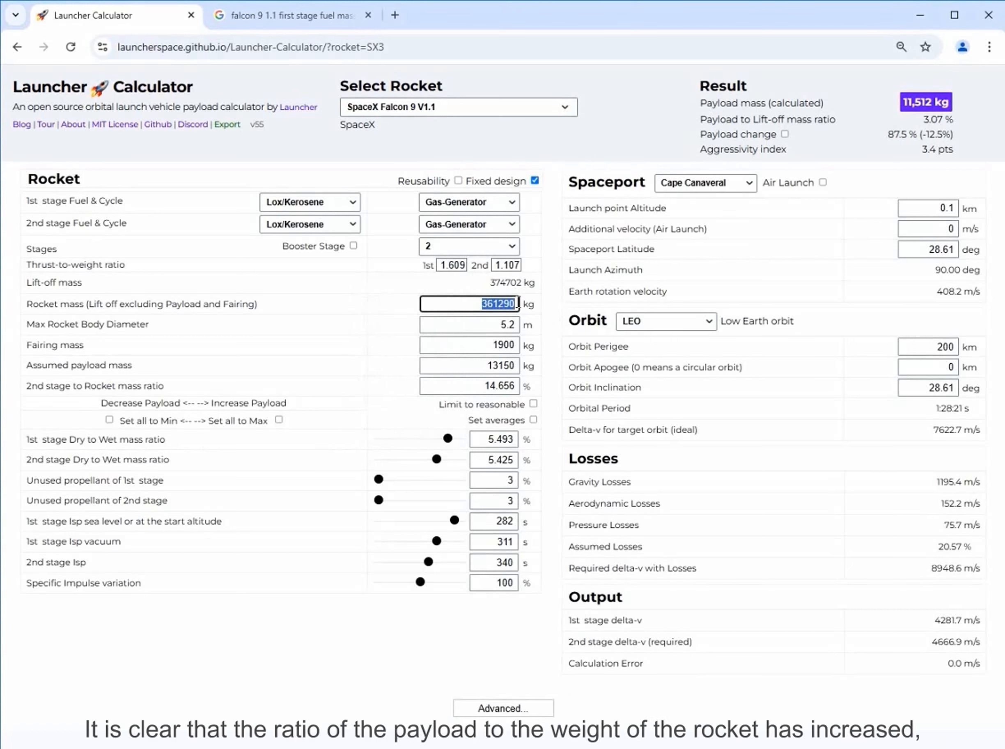
{"action": "left_click_drag", "start_coordinate": [923, 119], "coordinate": [953, 119]}
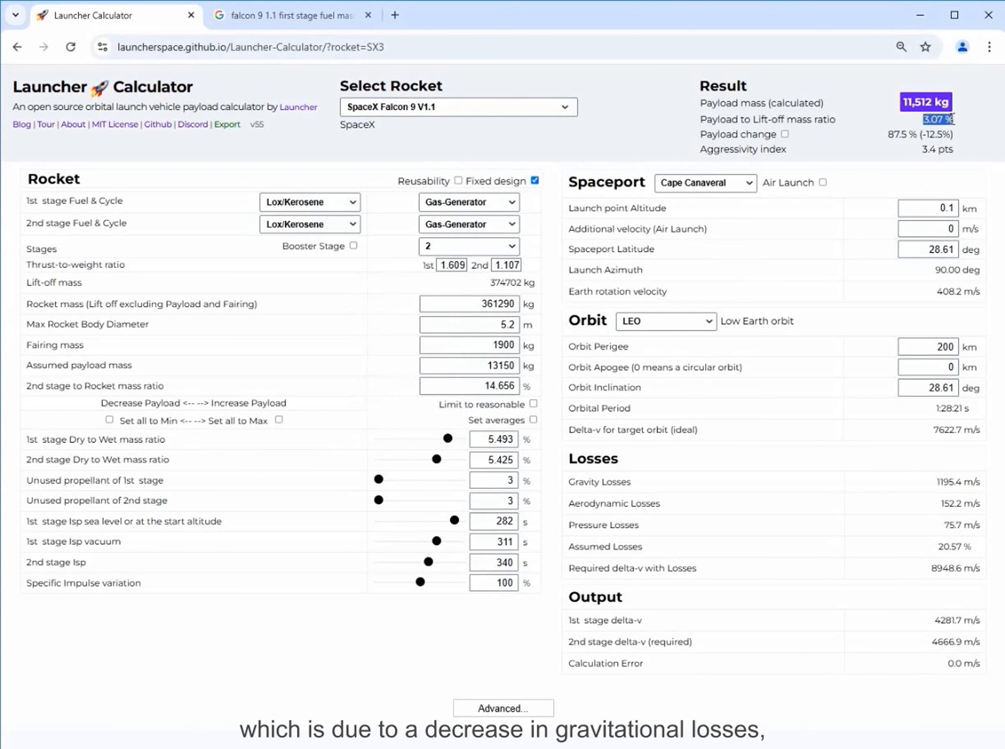
{"action": "left_click", "coordinate": [625, 481]}
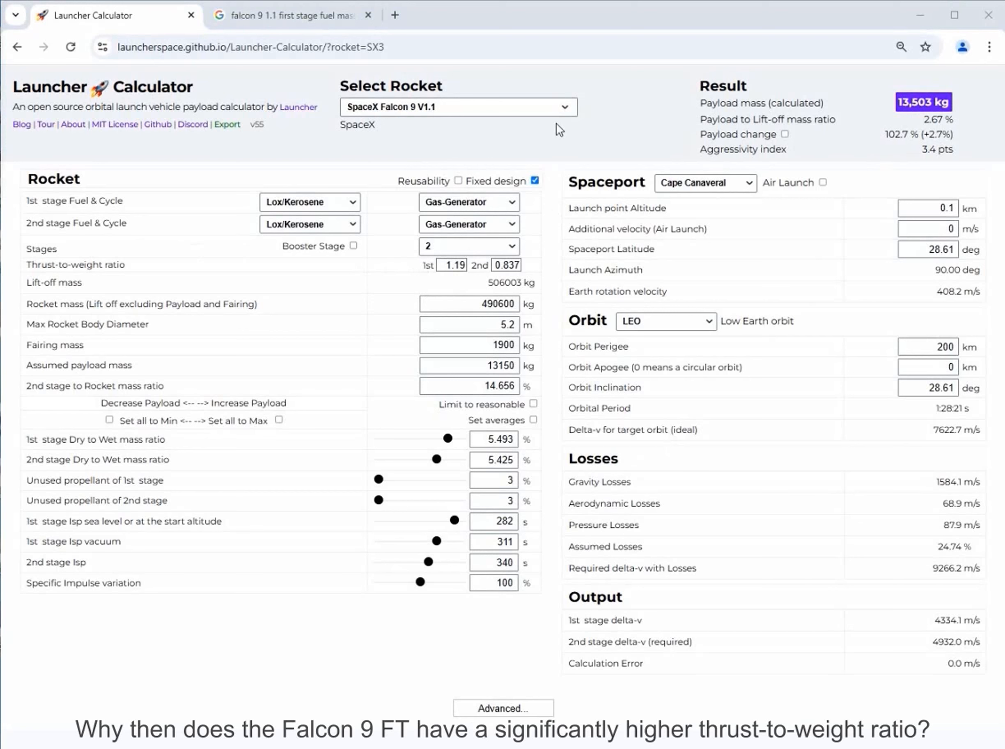
Step: Load the SpaceX Falcon 9 FT preset and set its number of stages to 3
{"action": "left_click", "coordinate": [556, 109]}
{"action": "scroll", "coordinate": [572, 166], "scroll_direction": "down", "scroll_amount": 3}
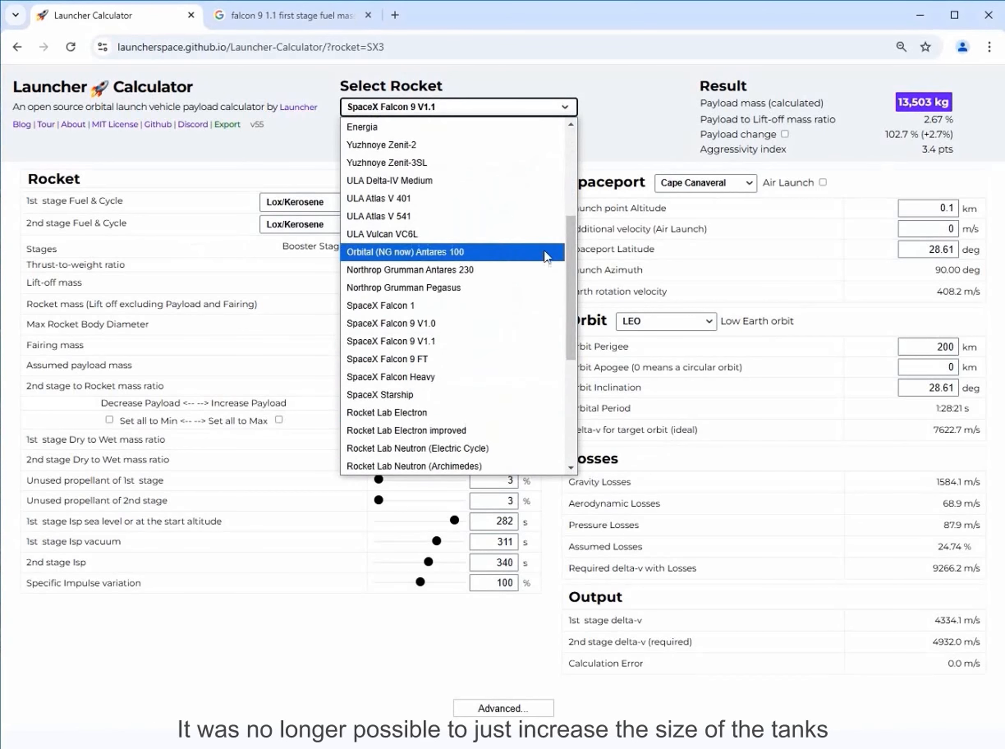
{"action": "left_click", "coordinate": [495, 358]}
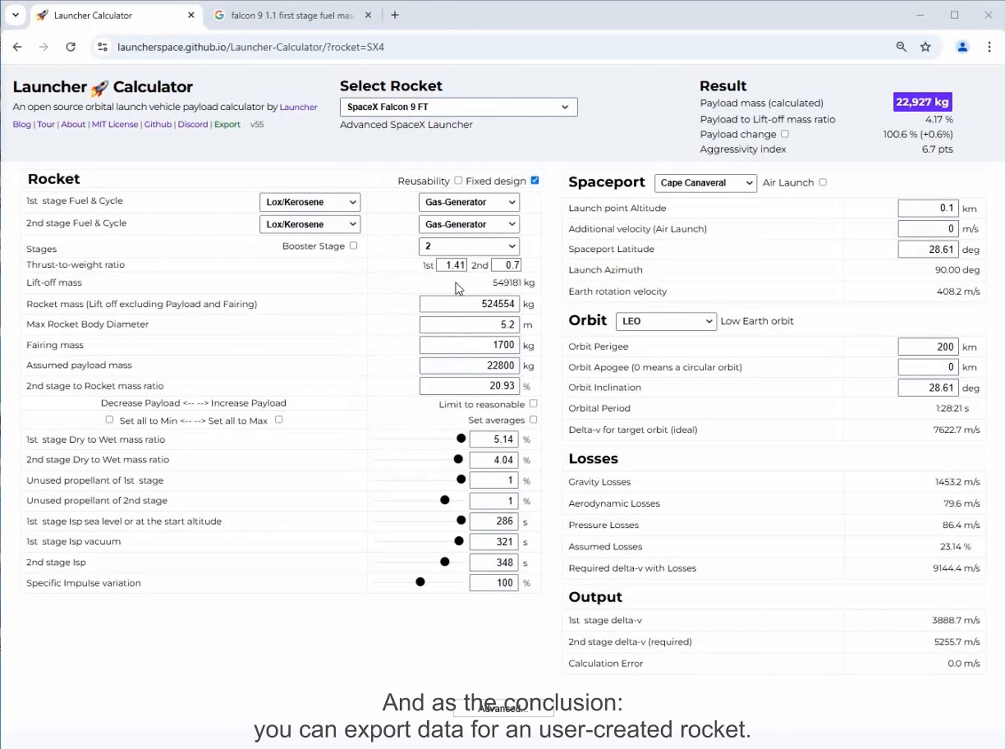
{"action": "left_click", "coordinate": [491, 246]}
{"action": "left_click", "coordinate": [489, 301]}
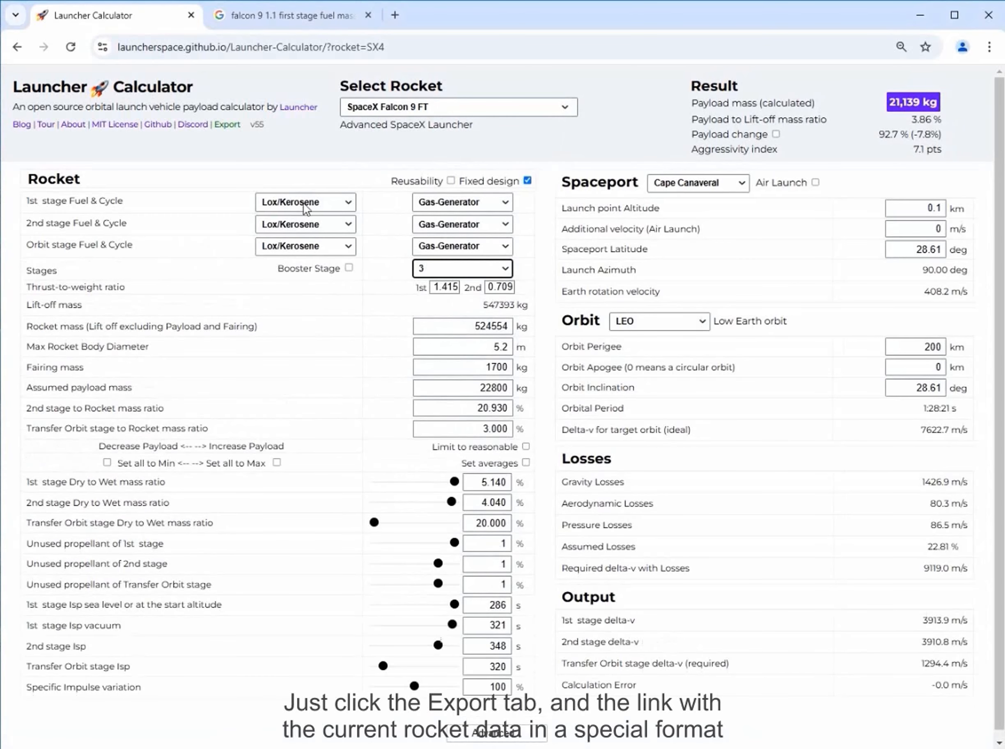
Step: Export the current rocket data as a link and rename the rocket in its address to My_Rocket
{"action": "left_click", "coordinate": [232, 128]}
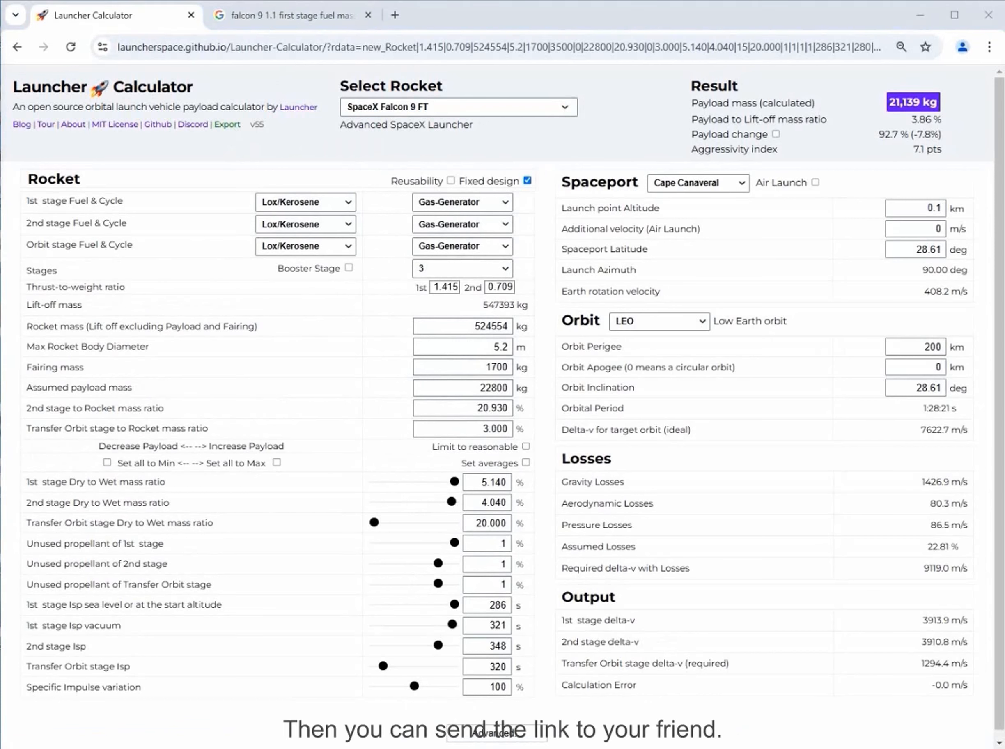
{"action": "left_click", "coordinate": [381, 46]}
{"action": "left_click", "coordinate": [380, 45]}
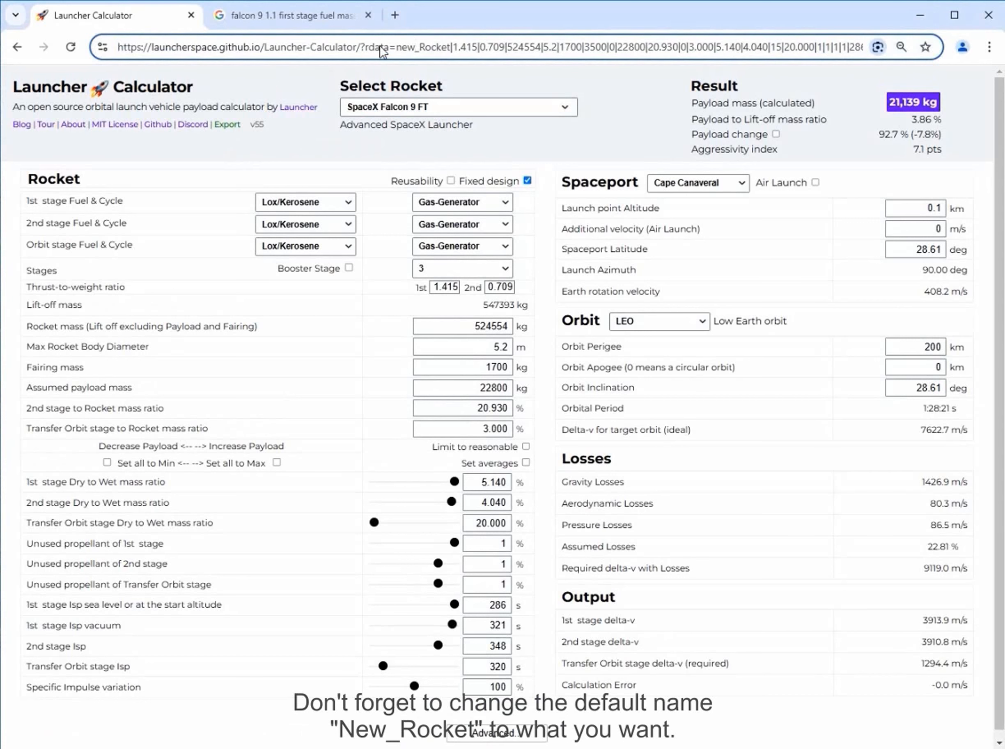
{"action": "key", "text": "BackSpace"}
{"action": "key", "text": "BackSpace"}
{"action": "key", "text": "BackSpace"}
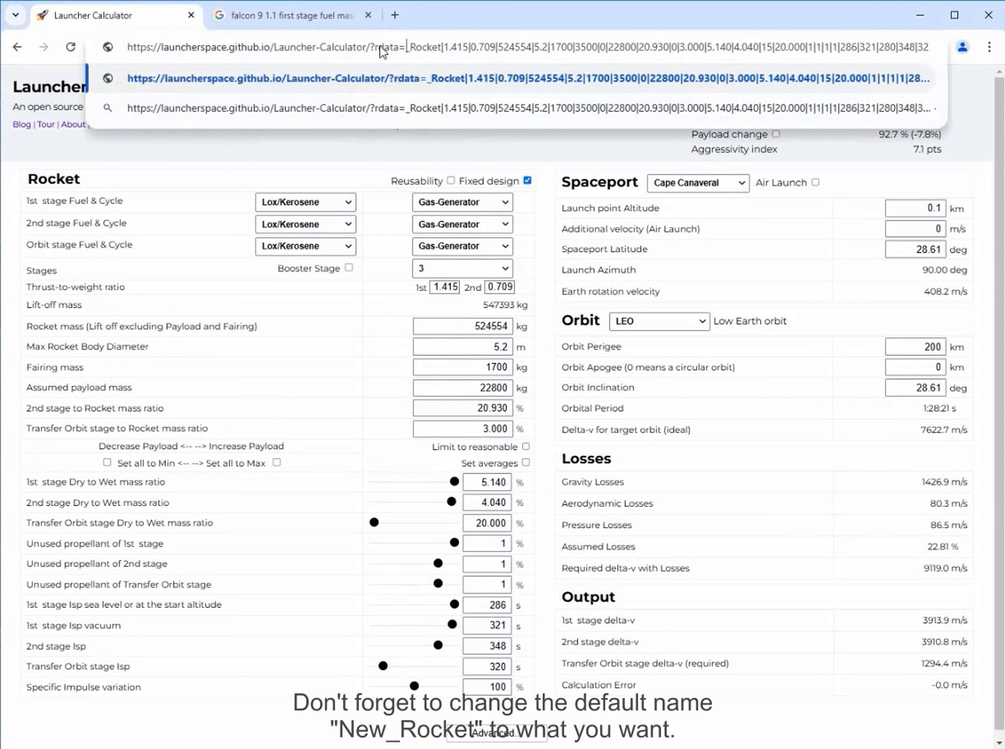
{"action": "type", "text": "My"}
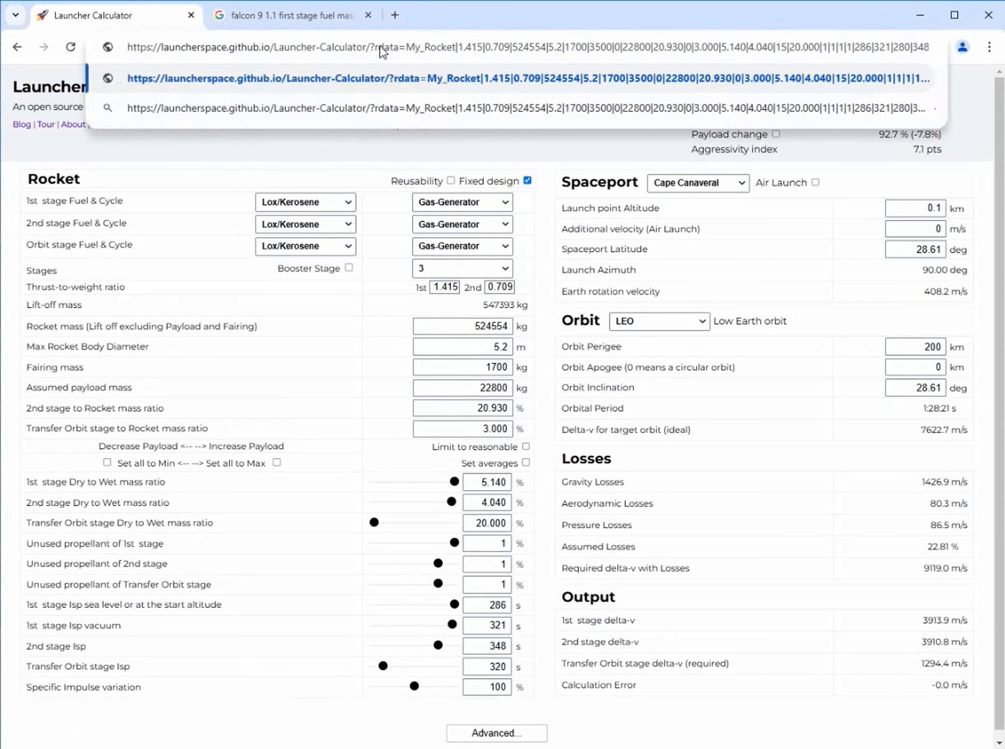
Step: Copy the complete My_Rocket link and open it in a new browser tab
{"action": "left_click_drag", "start_coordinate": [132, 51], "coordinate": [990, 61]}
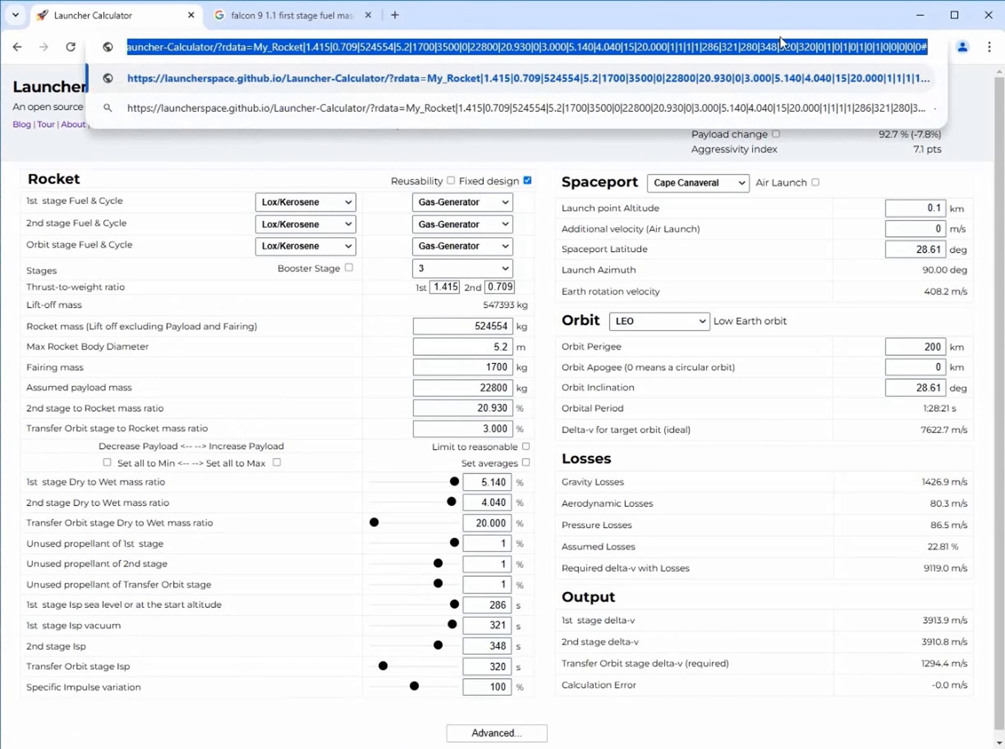
{"action": "right_click", "coordinate": [782, 49]}
{"action": "left_click", "coordinate": [876, 192]}
{"action": "left_click", "coordinate": [395, 16]}
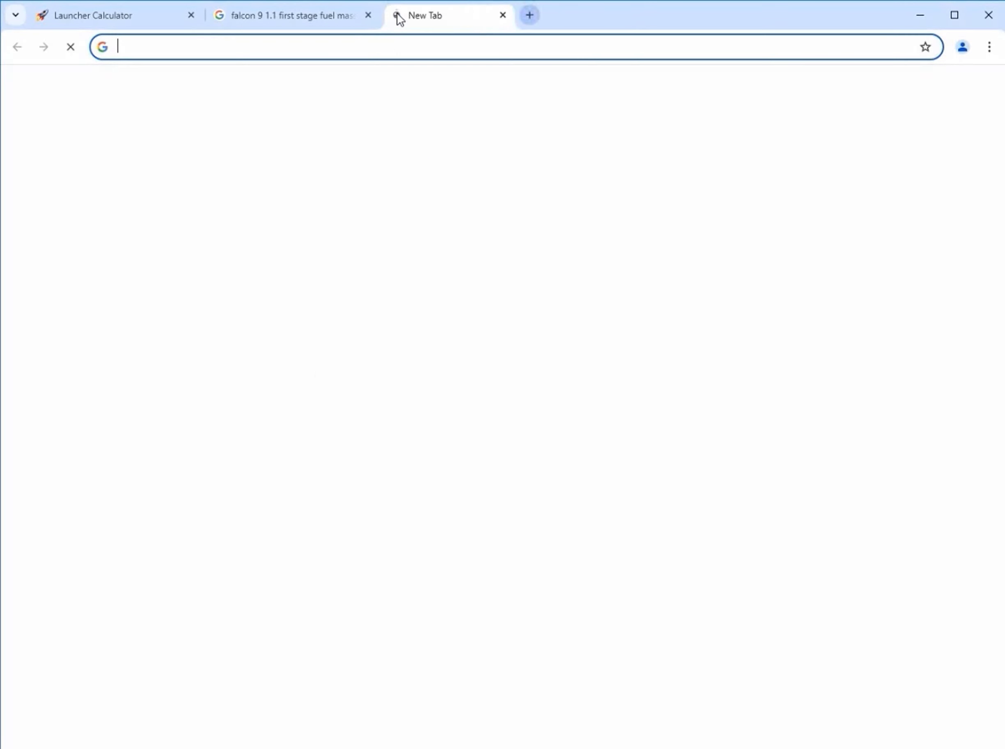
{"action": "right_click", "coordinate": [409, 48]}
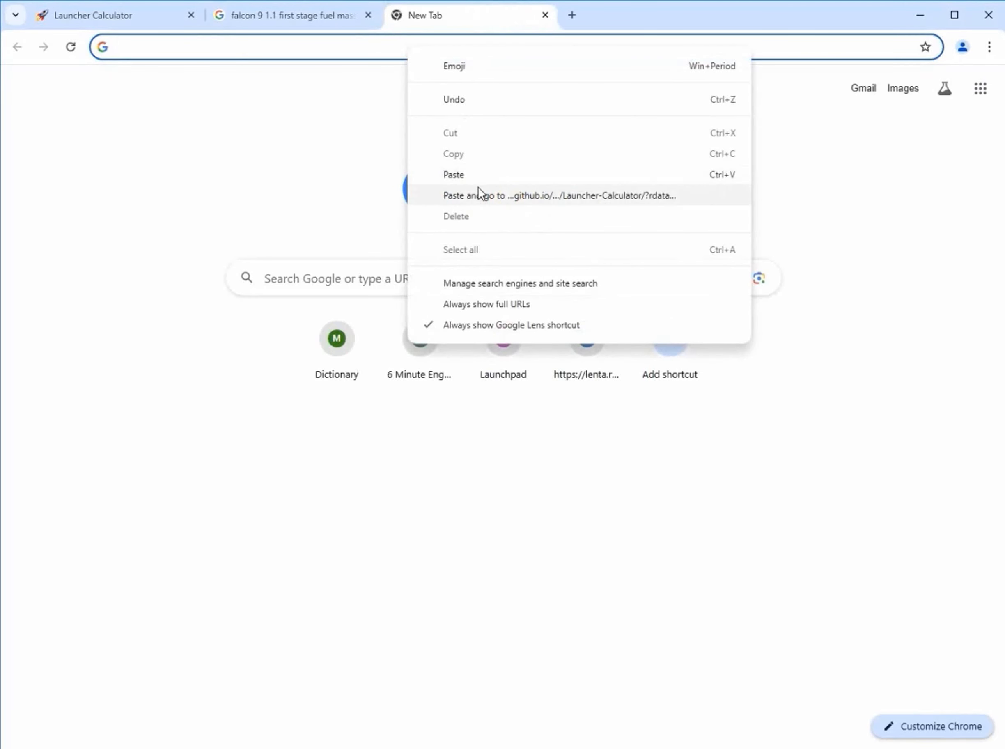
{"action": "left_click", "coordinate": [478, 175]}
{"action": "key", "text": "Return"}
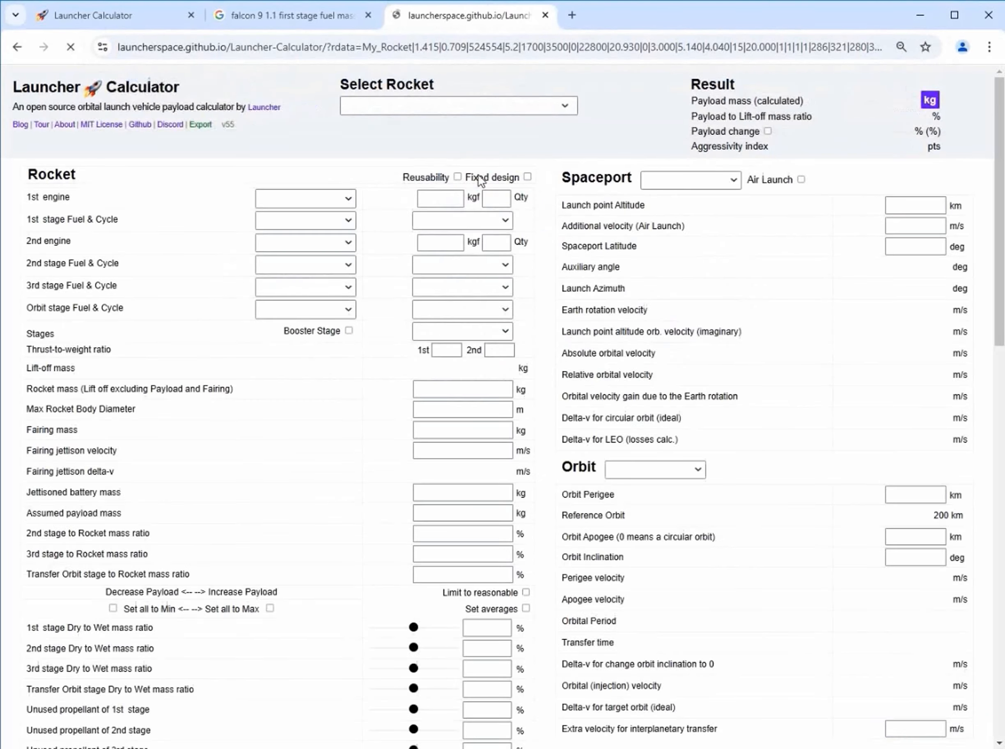